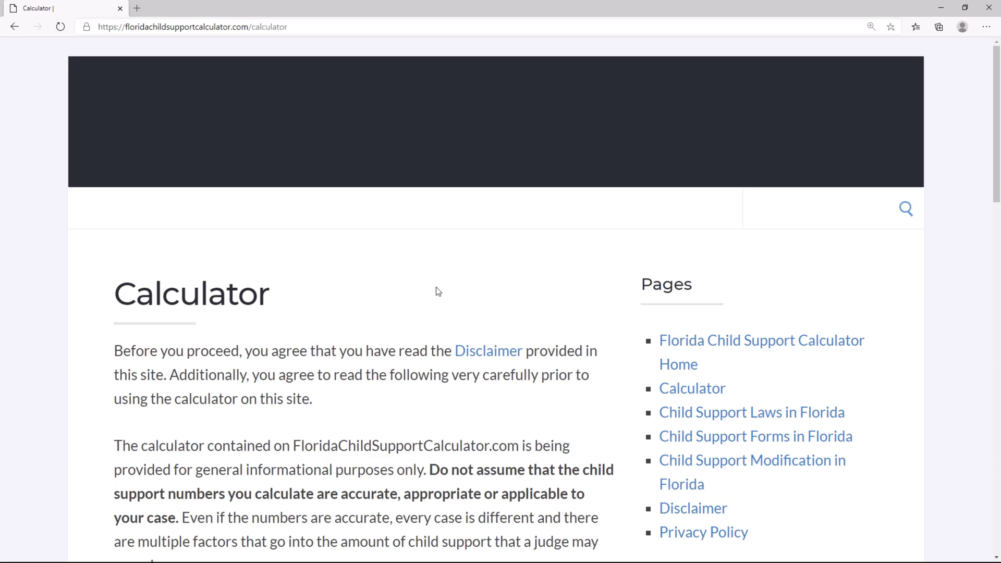
Review the calculator page's web address and its note on special circumstances for low and high net incomes
click(177, 29)
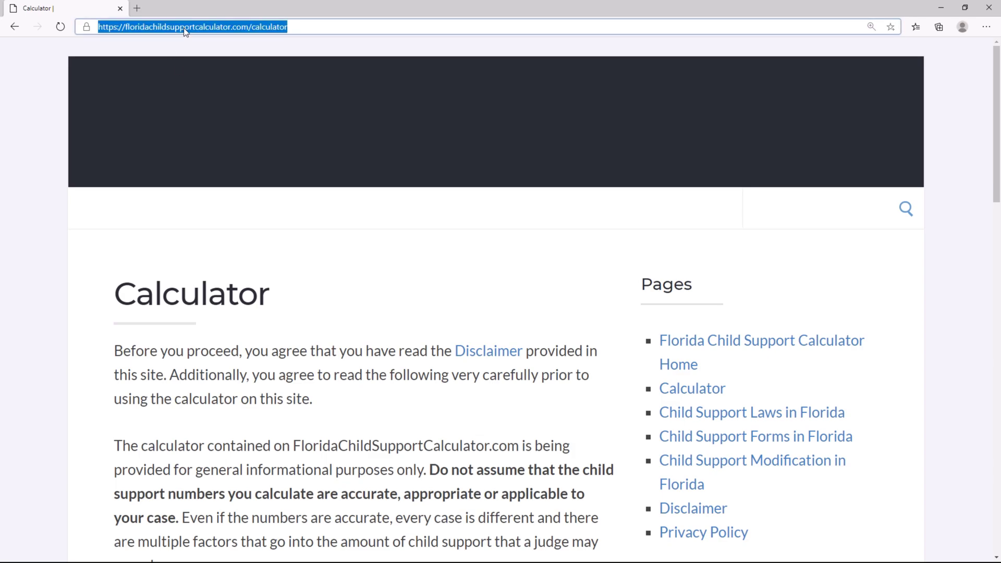
click(381, 358)
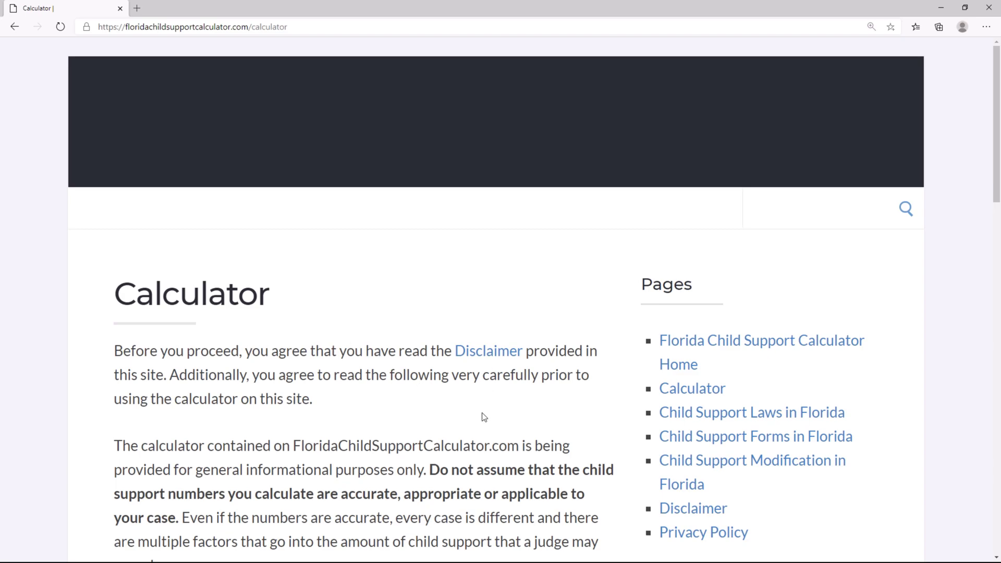
scroll(485, 419, down, 3)
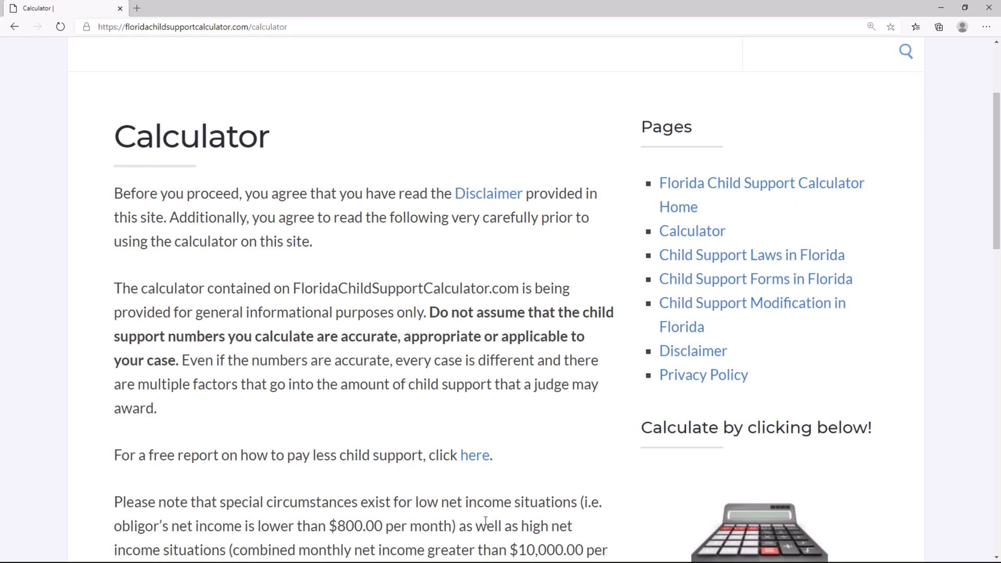
scroll(566, 384, down, 2)
scroll(566, 385, down, 4)
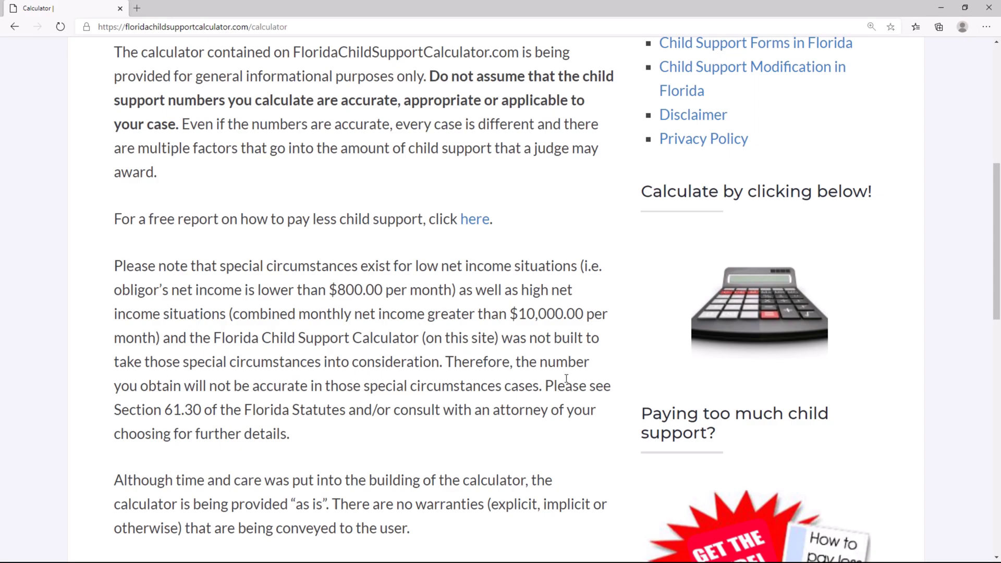
drag(228, 267, 366, 267)
click(453, 270)
Go through the remaining terms and proceed to the child support guidelines worksheet
scroll(536, 417, down, 6)
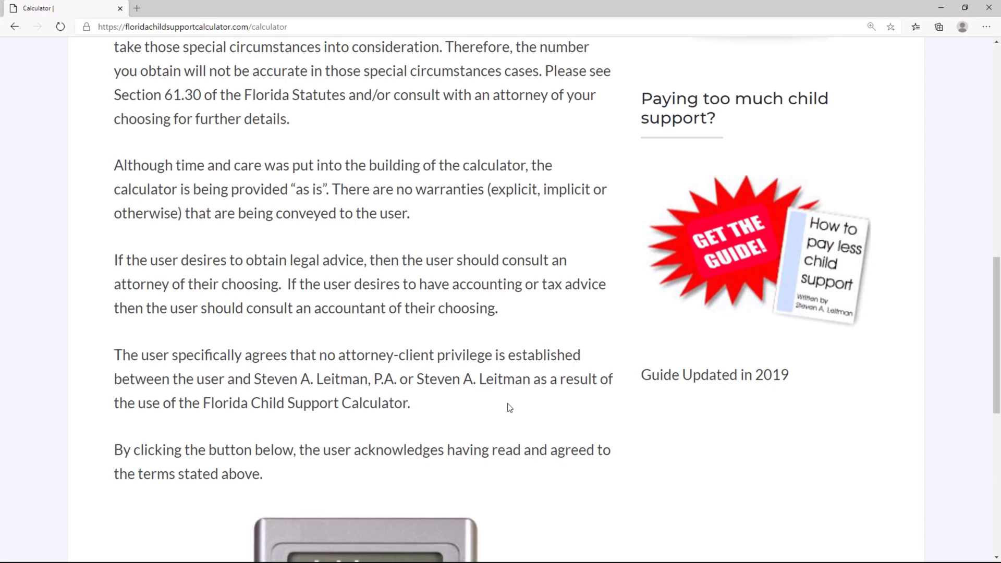
scroll(510, 408, down, 5)
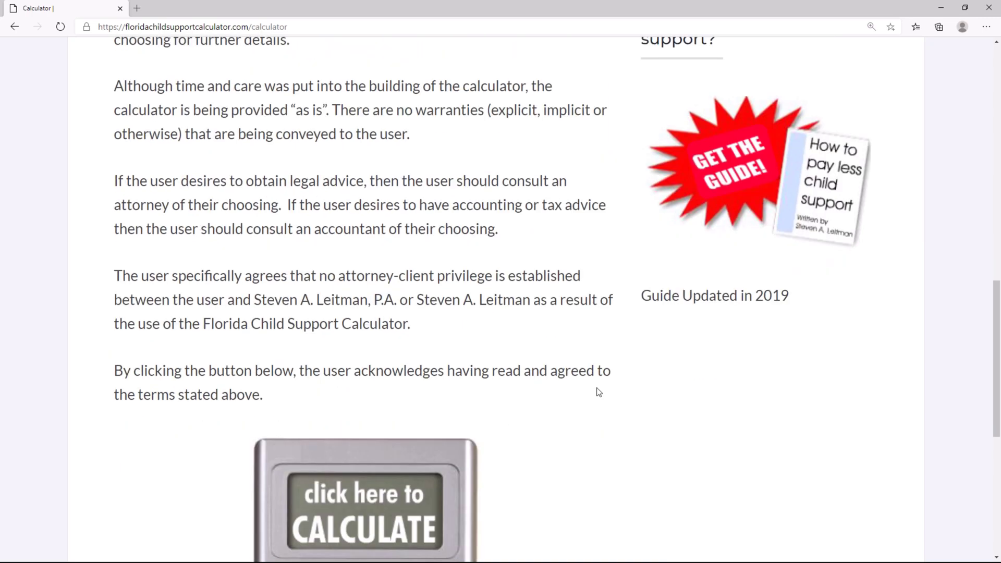
scroll(602, 394, down, 3)
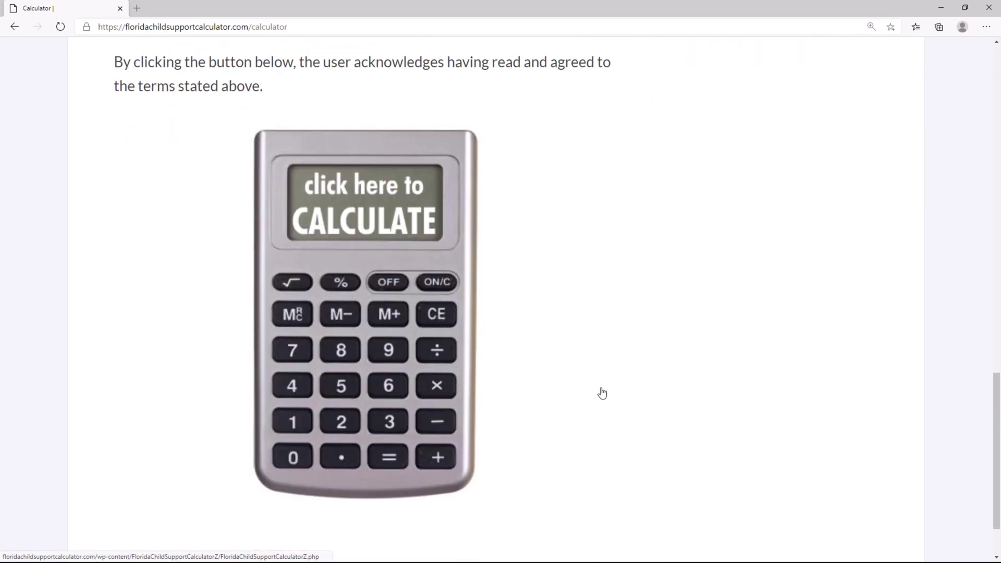
click(372, 194)
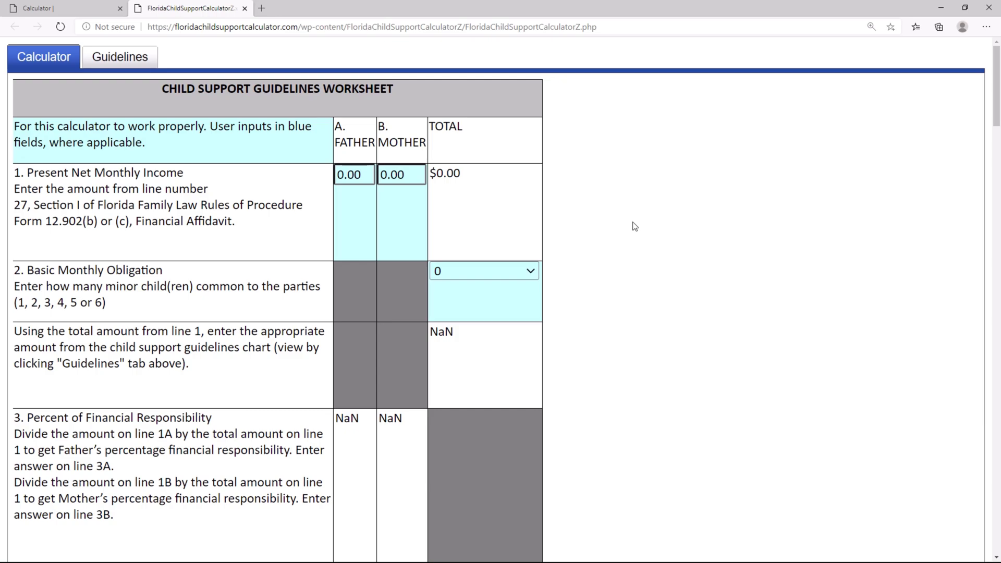
Enter present net monthly incomes of 4000 for the father and 3000 for the mother, and choose 1 minor child
double_click(360, 175)
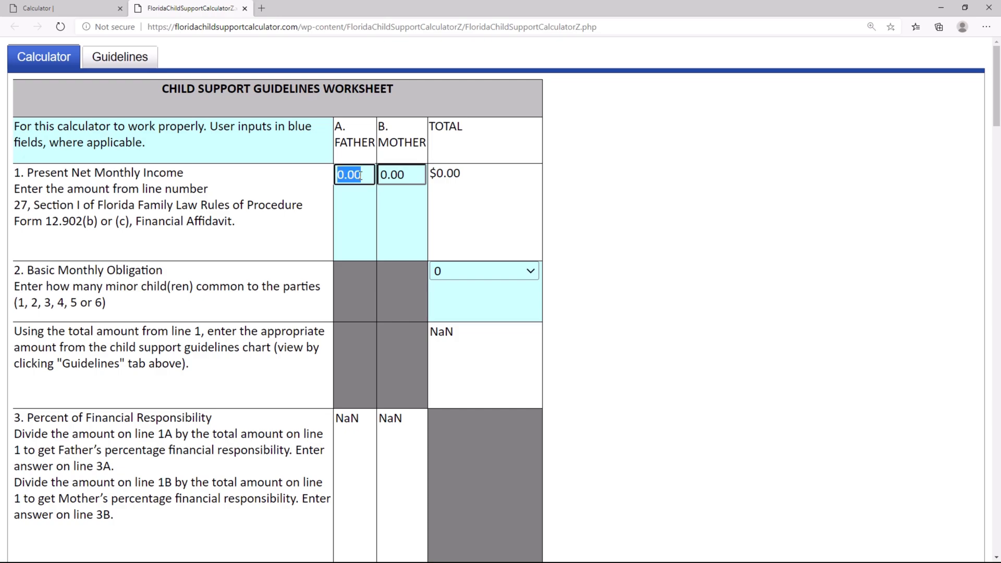
text(4000)
key(Tab)
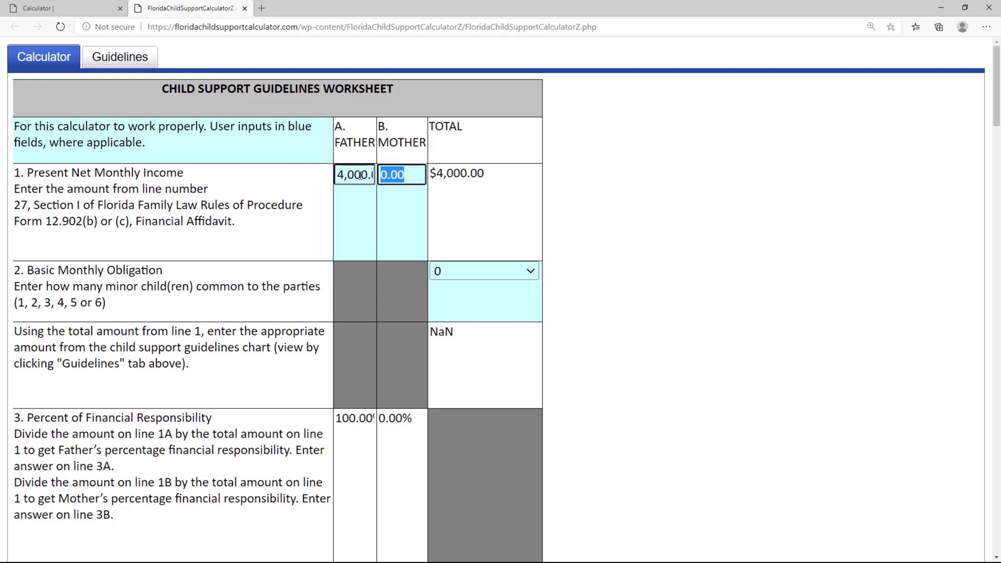
text(3000)
key(Tab)
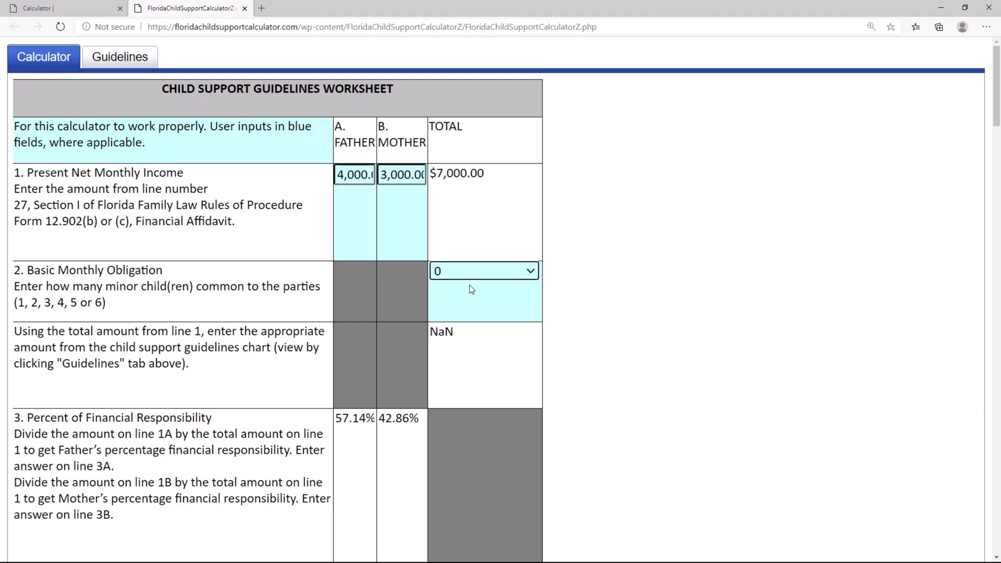
click(479, 272)
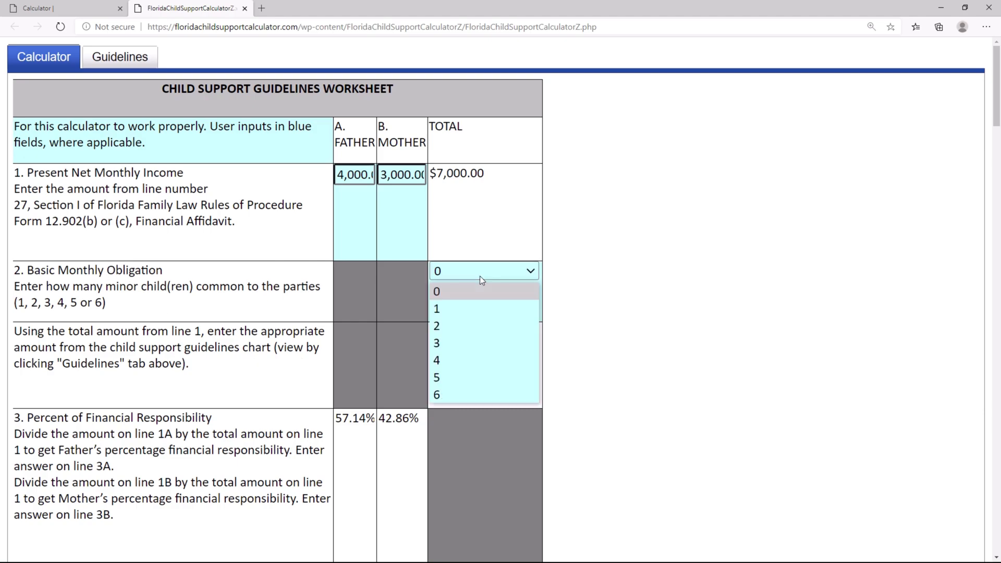
click(487, 309)
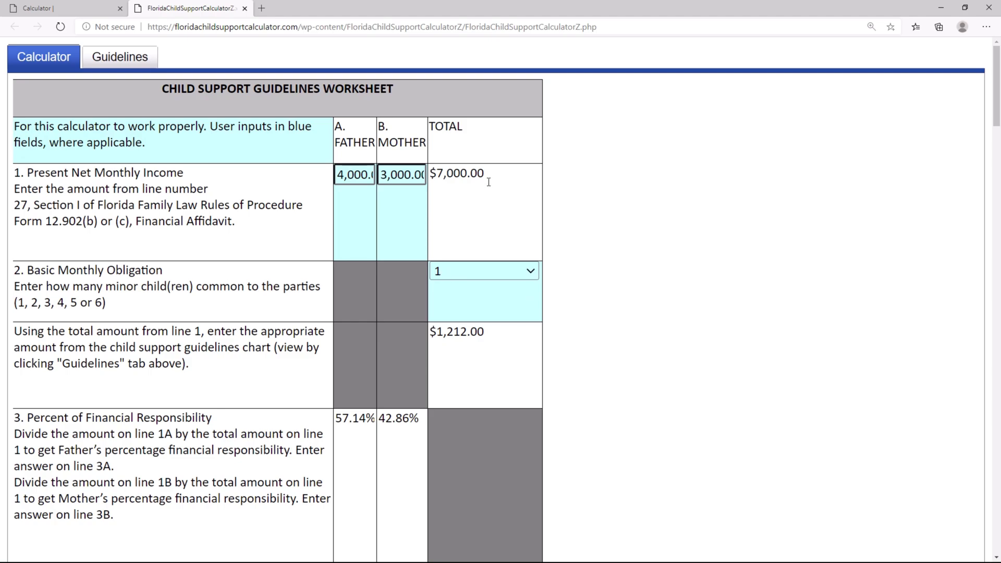
Examine the parents' total net monthly income and the matching basic monthly obligation from the guidelines chart
drag(490, 172, 431, 174)
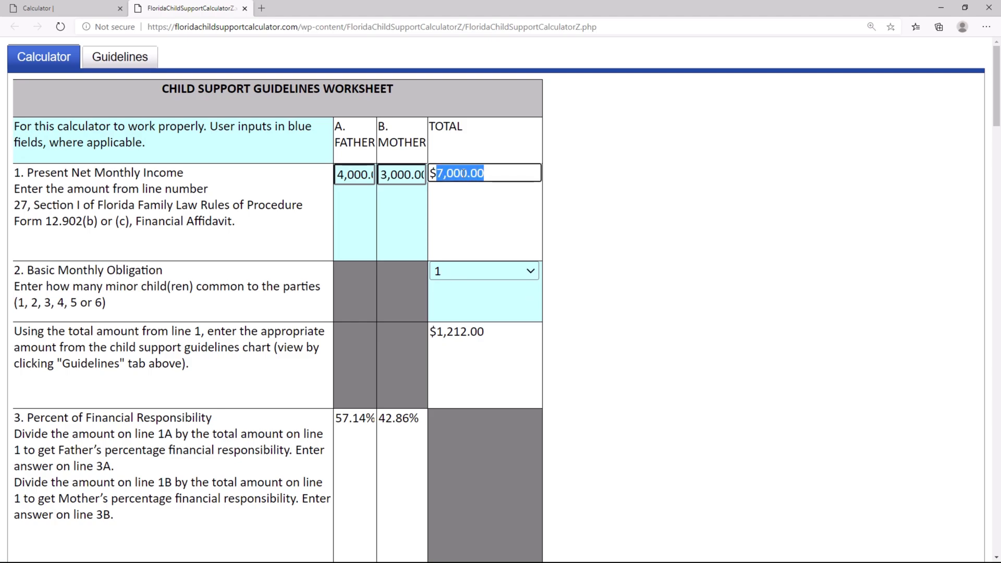
click(663, 232)
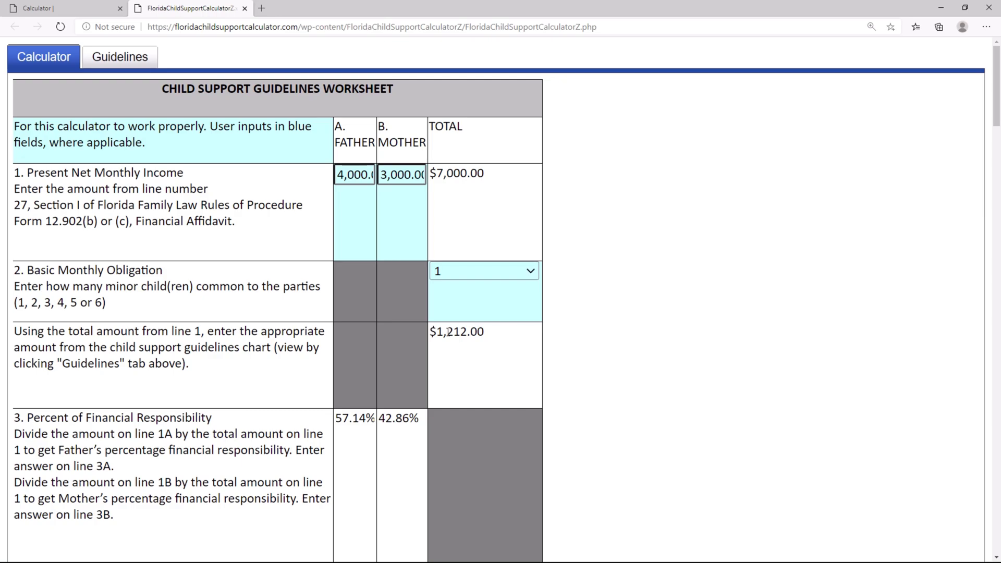
drag(431, 334, 485, 333)
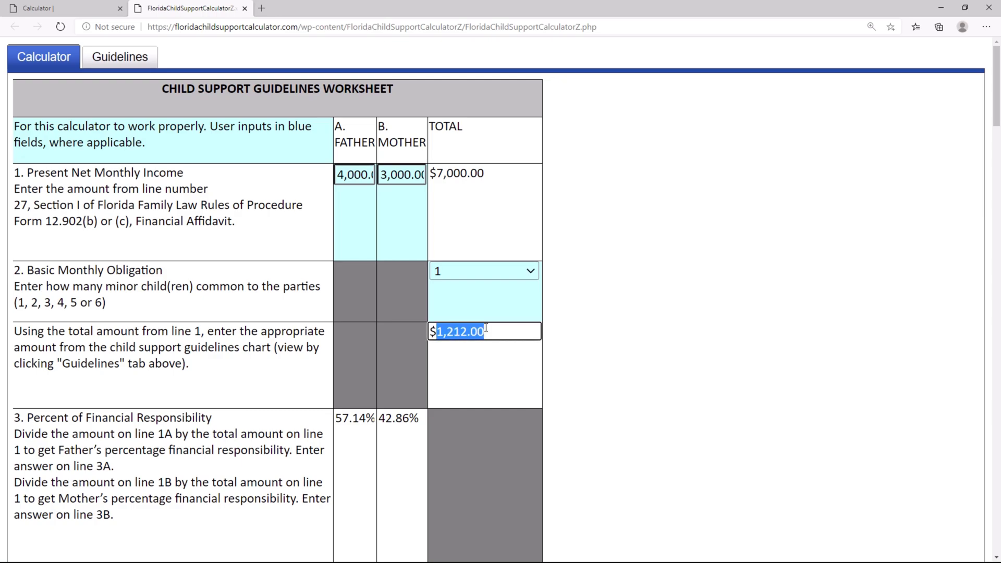
click(647, 333)
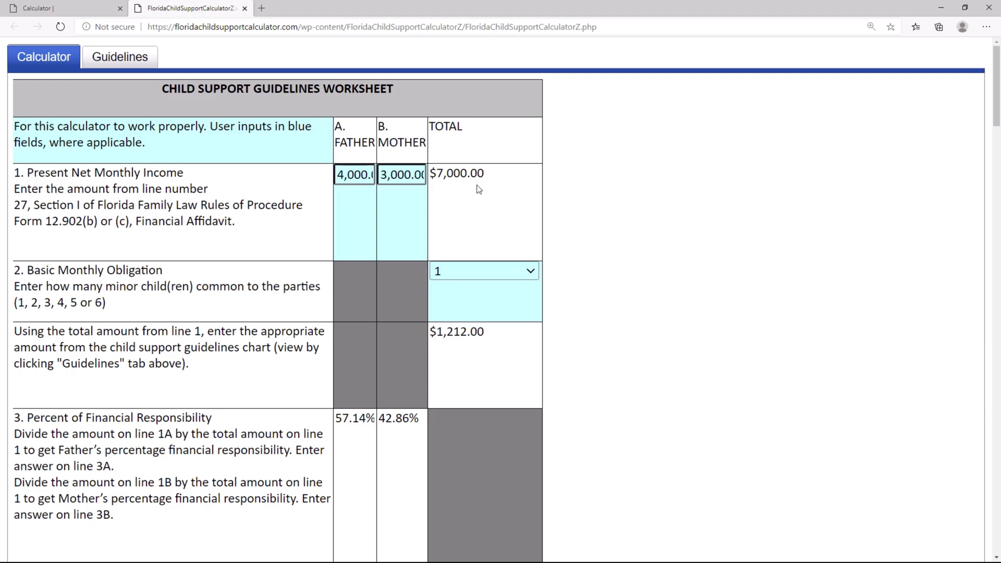
drag(436, 176, 489, 174)
click(675, 270)
drag(437, 331, 488, 332)
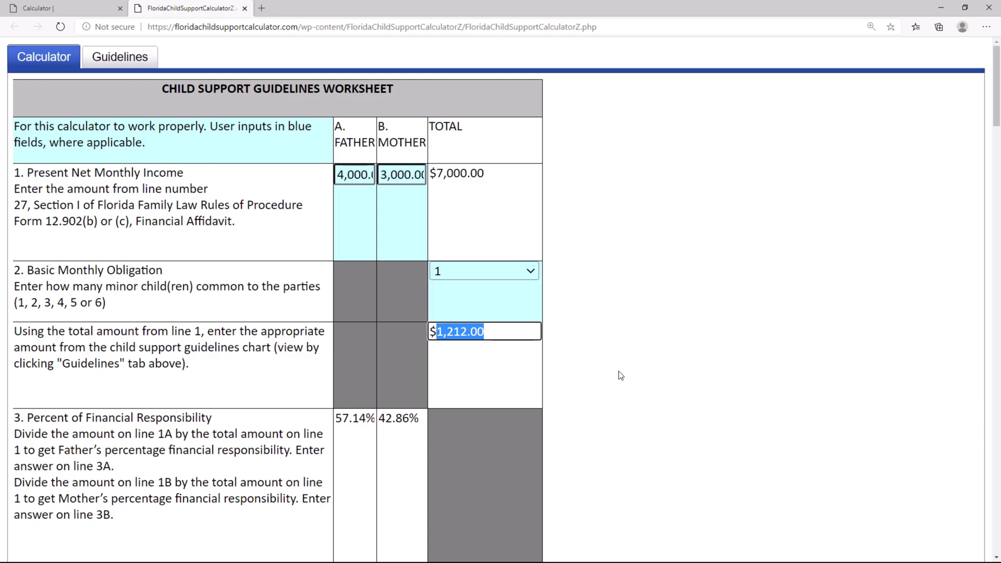
click(621, 376)
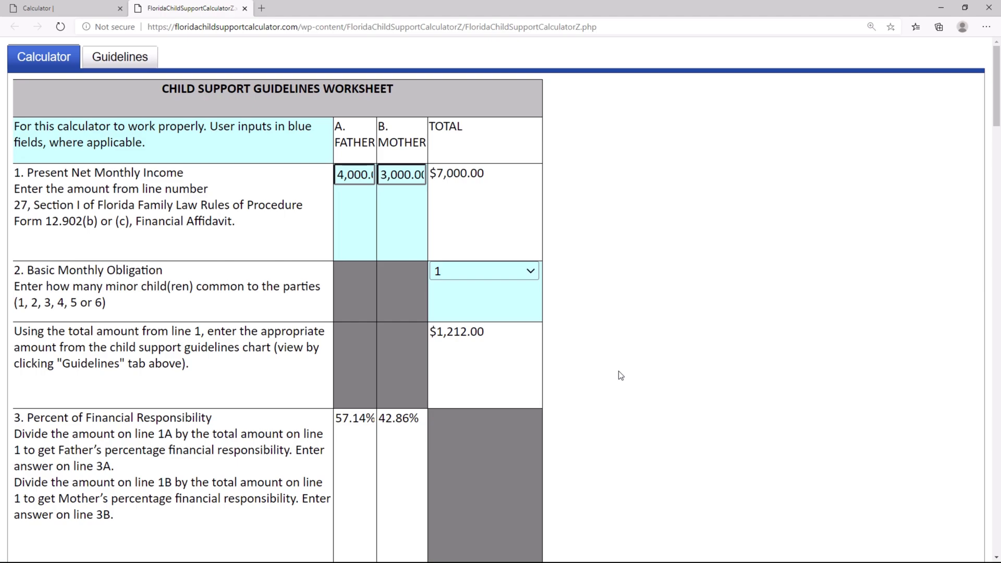
Examine each parent's percent of financial responsibility on line 3 against the individual and total incomes
scroll(621, 376, down, 2)
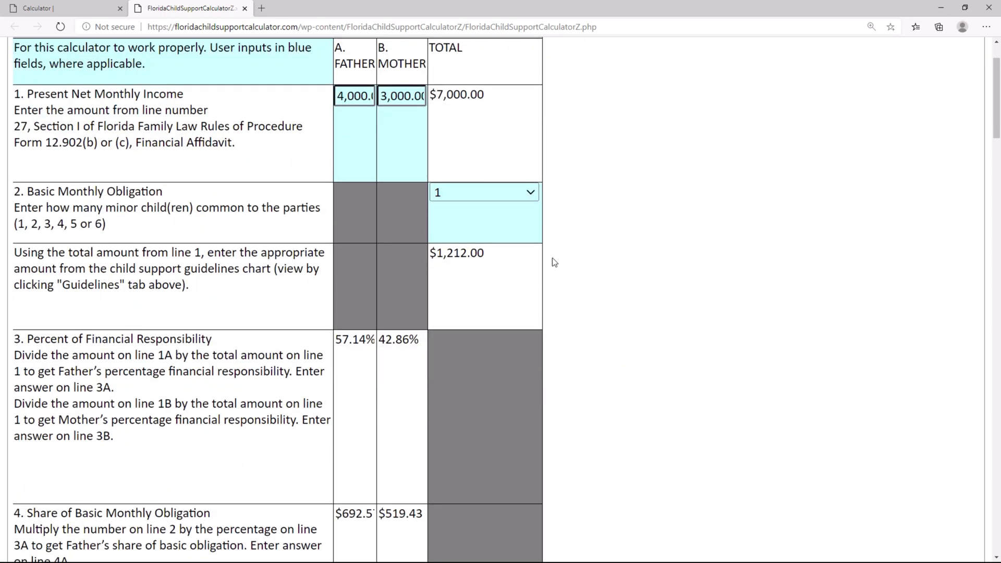
drag(436, 254, 489, 251)
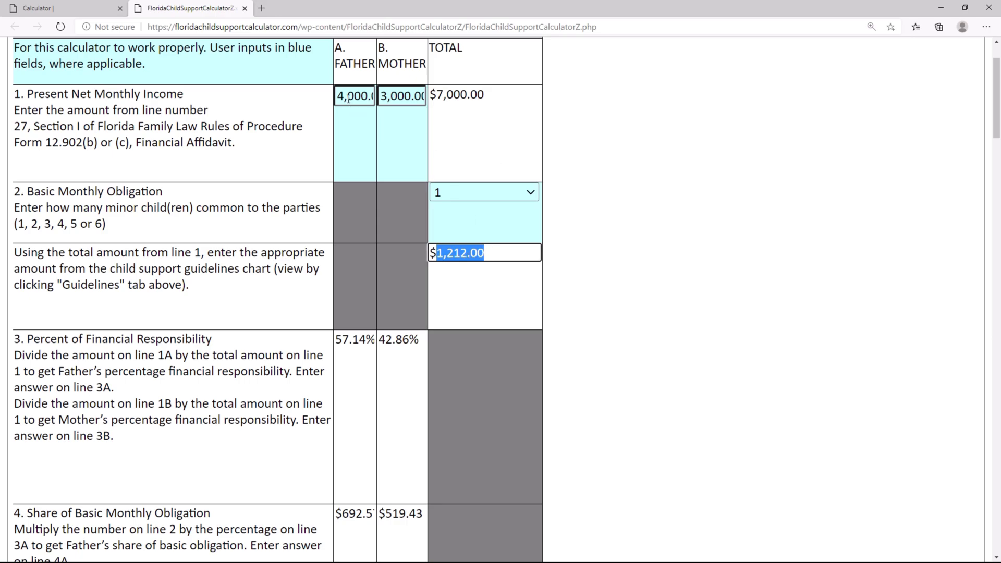
click(638, 222)
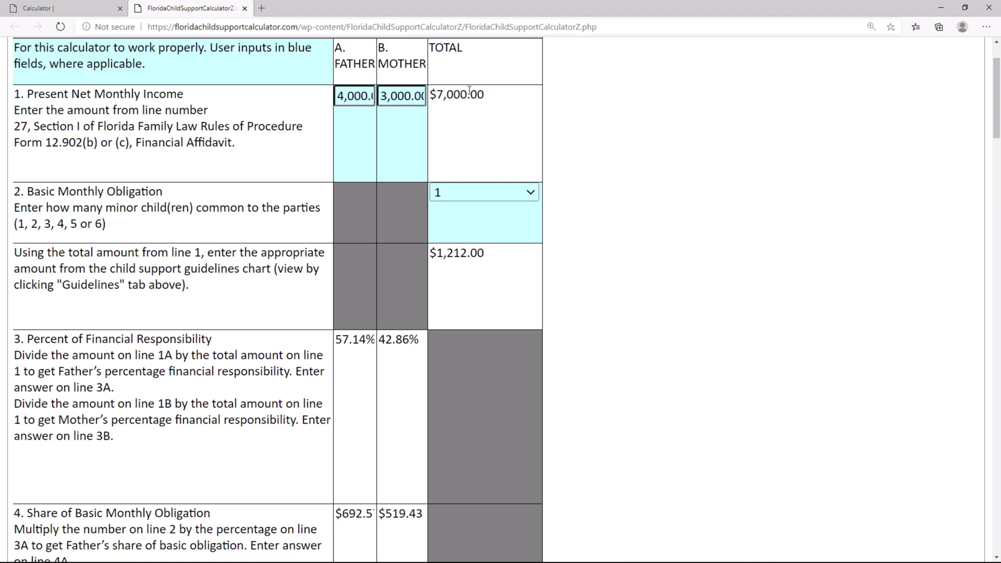
drag(337, 339, 373, 340)
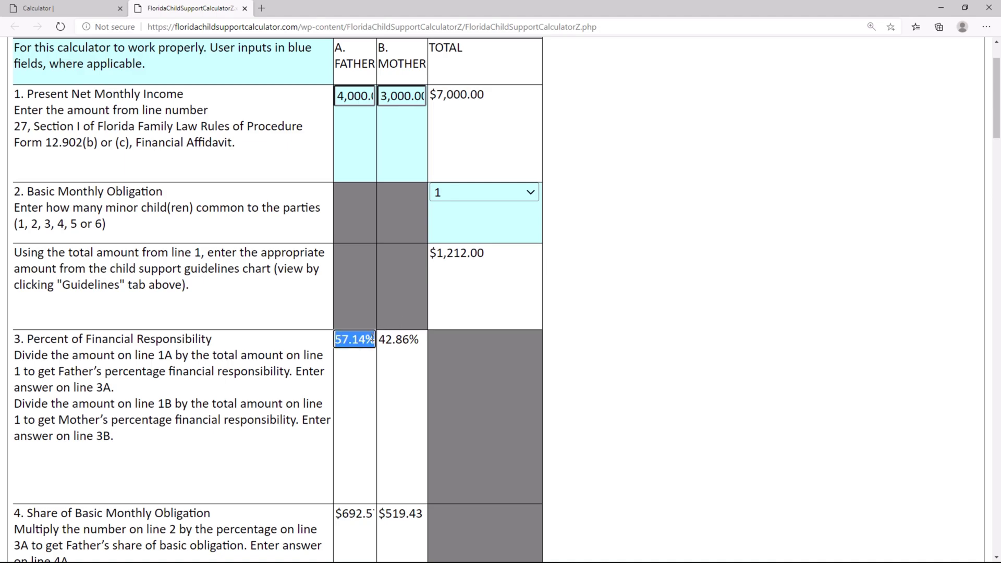
double_click(398, 97)
click(456, 96)
double_click(456, 95)
click(387, 340)
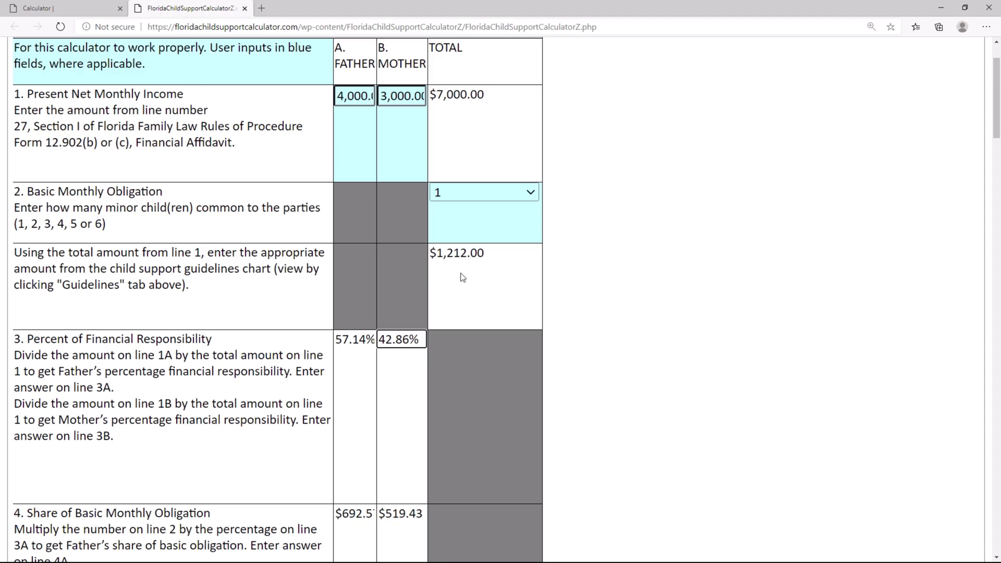
Compare the basic monthly obligation with the father's and mother's shares of it on line 4
drag(484, 252, 437, 253)
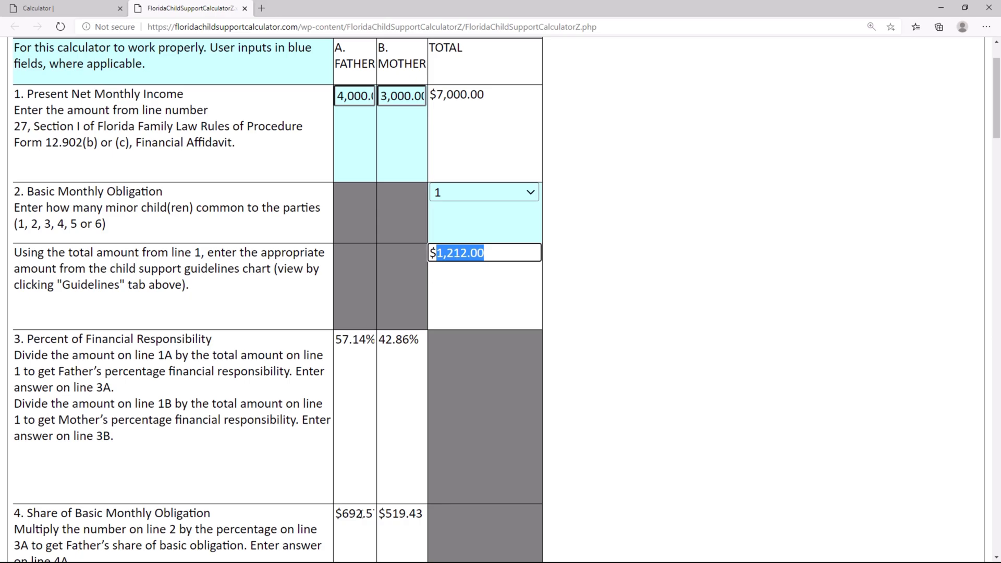
drag(344, 516, 373, 515)
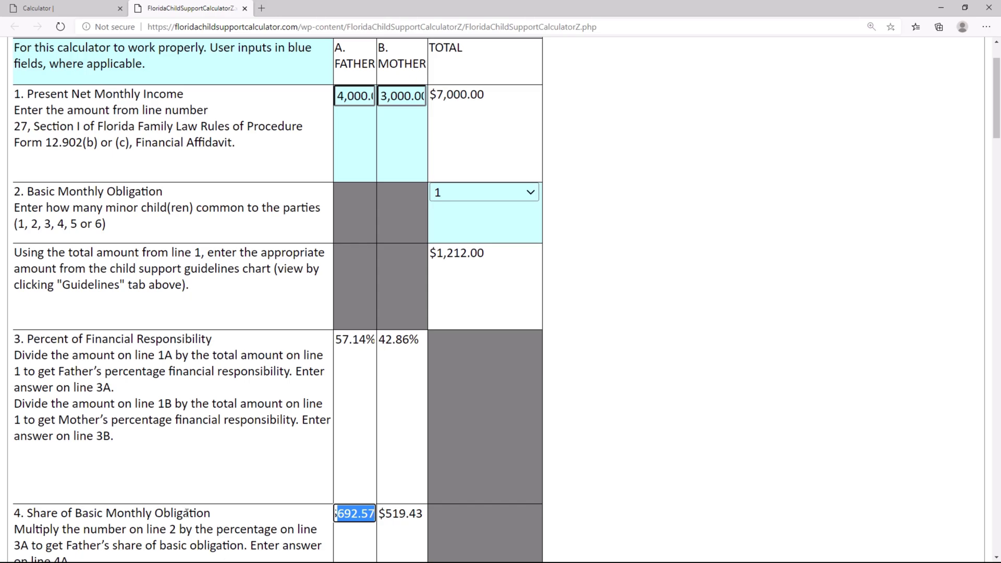
click(388, 515)
drag(388, 516, 420, 515)
click(419, 514)
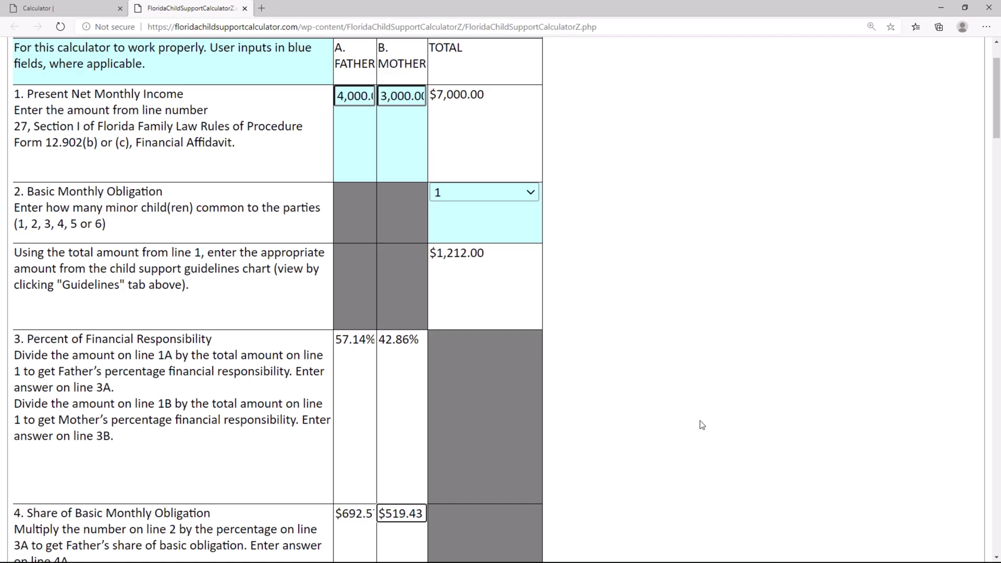
Set the monthly child care costs on line 5a to 200
scroll(702, 425, down, 7)
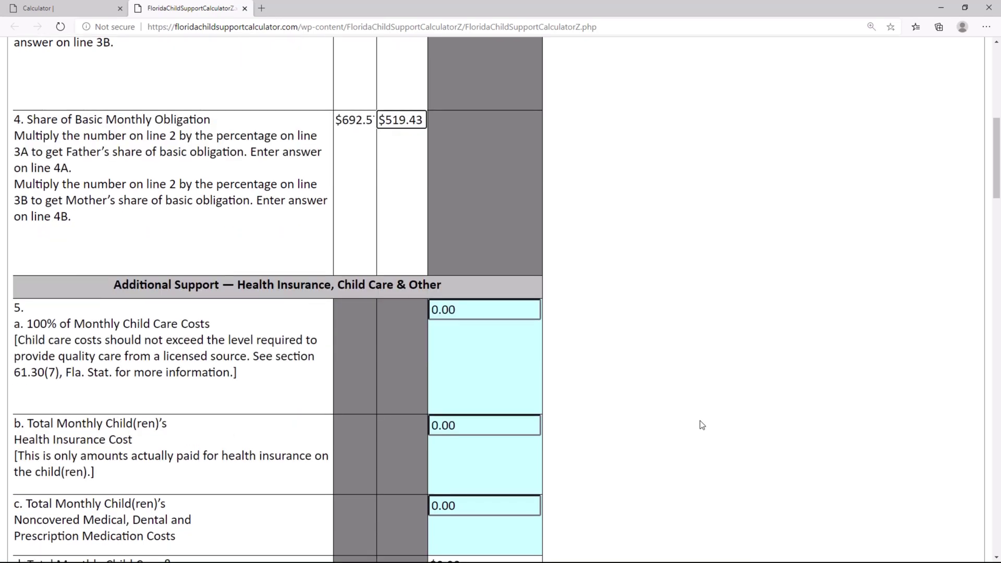
scroll(702, 425, down, 1)
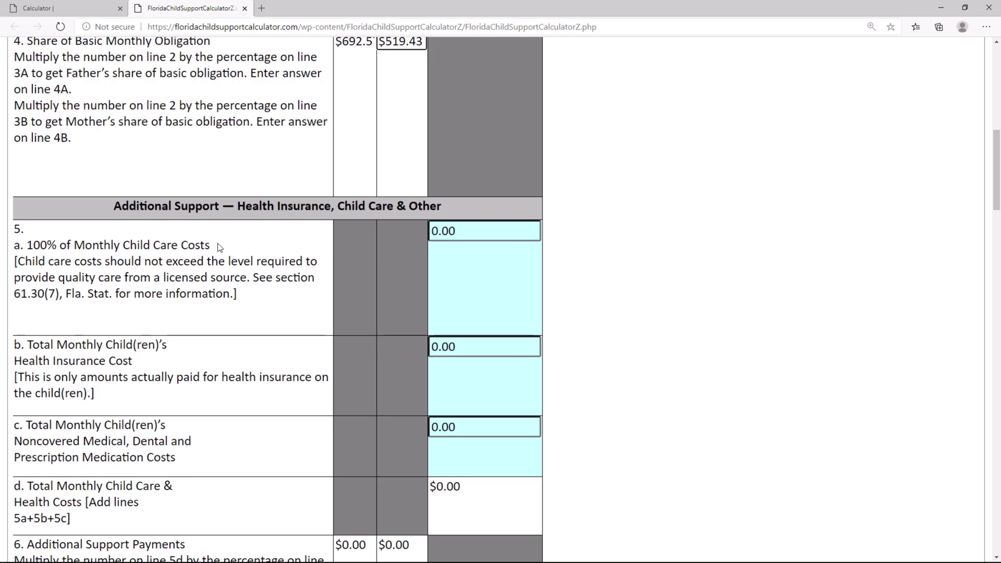
click(471, 229)
click(493, 233)
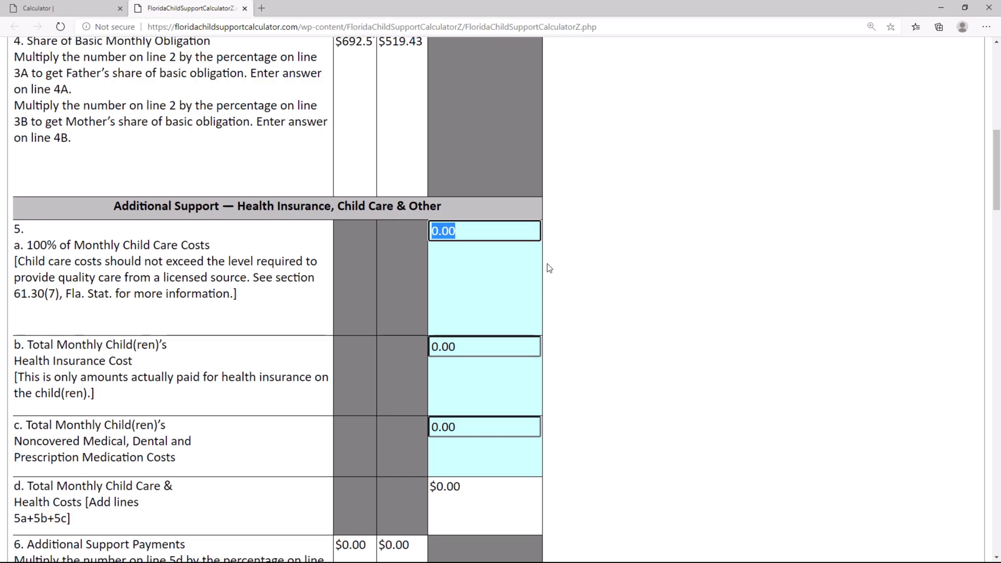
text(200)
Set the total monthly children's health insurance cost on line 5b to 20
scroll(751, 291, down, 1)
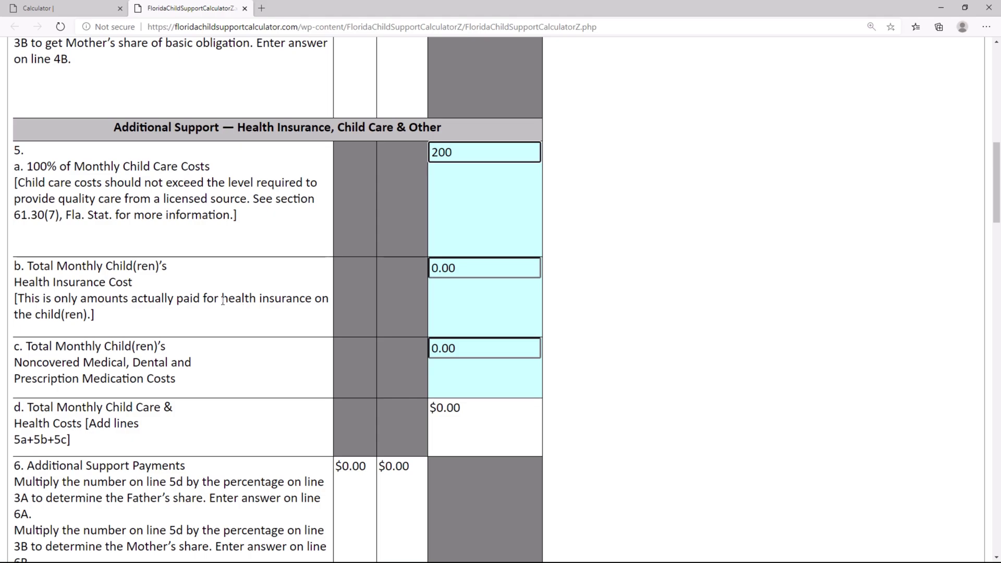
click(479, 269)
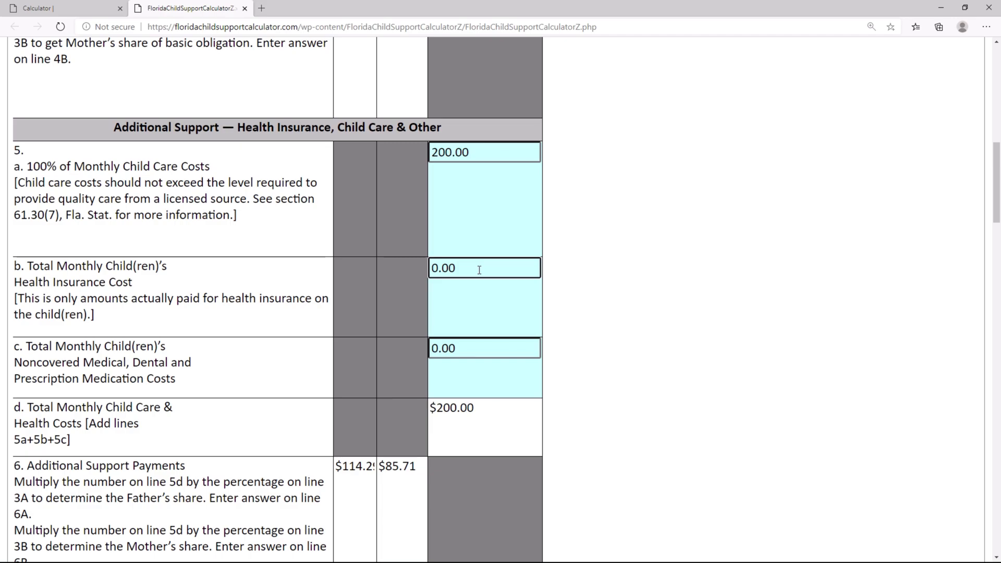
key(BackSpace)
key(BackSpace)
key(BackSpace)
text(2)
key(BackSpace)
key(BackSpace)
text(20)
key(Tab)
drag(479, 269, 424, 271)
click(621, 292)
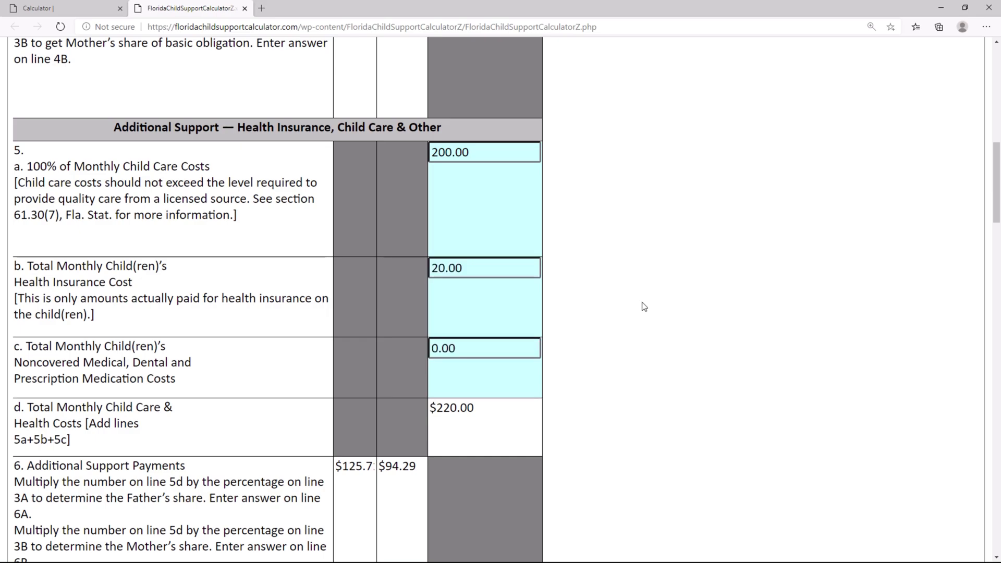
scroll(644, 306, down, 2)
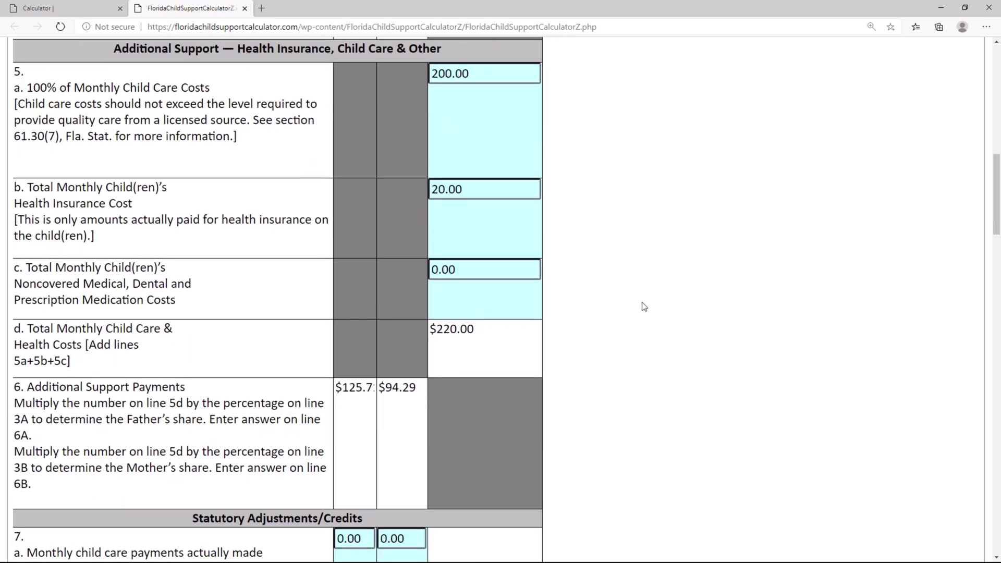
scroll(645, 306, down, 2)
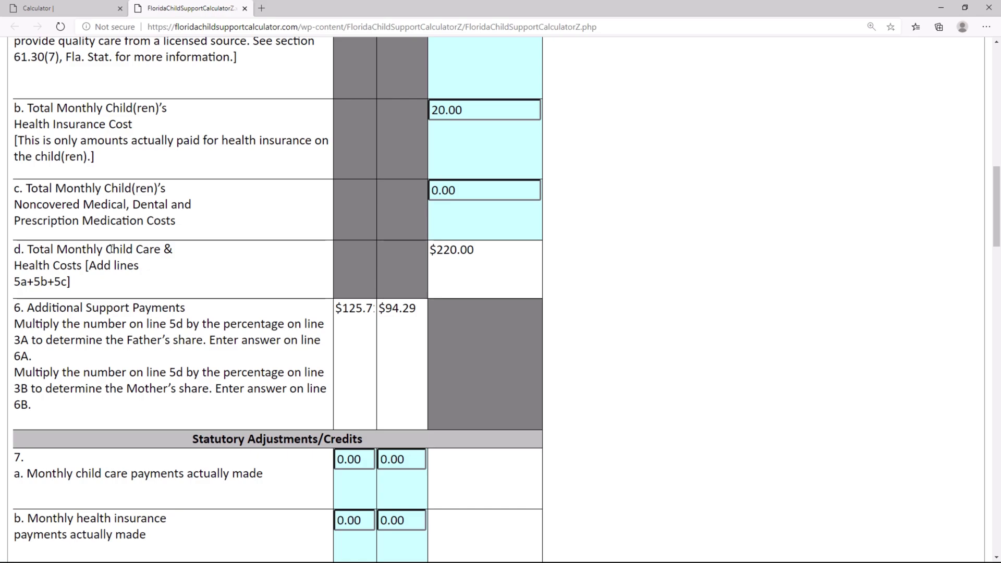
Compare the line 5d total with each parent's additional support payment on line 6 and the responsibility percentages on line 3
scroll(501, 199, up, 3)
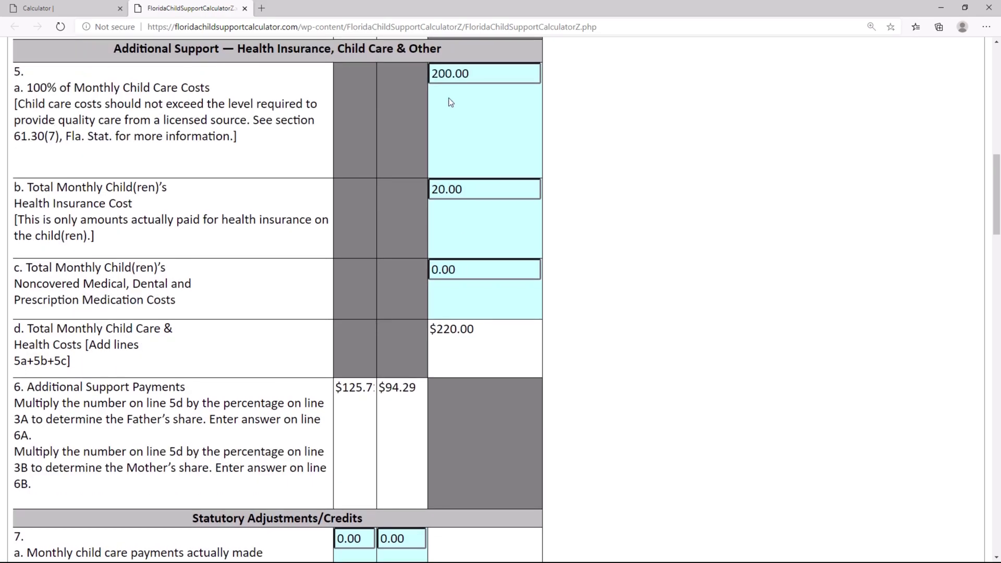
scroll(664, 353, down, 2)
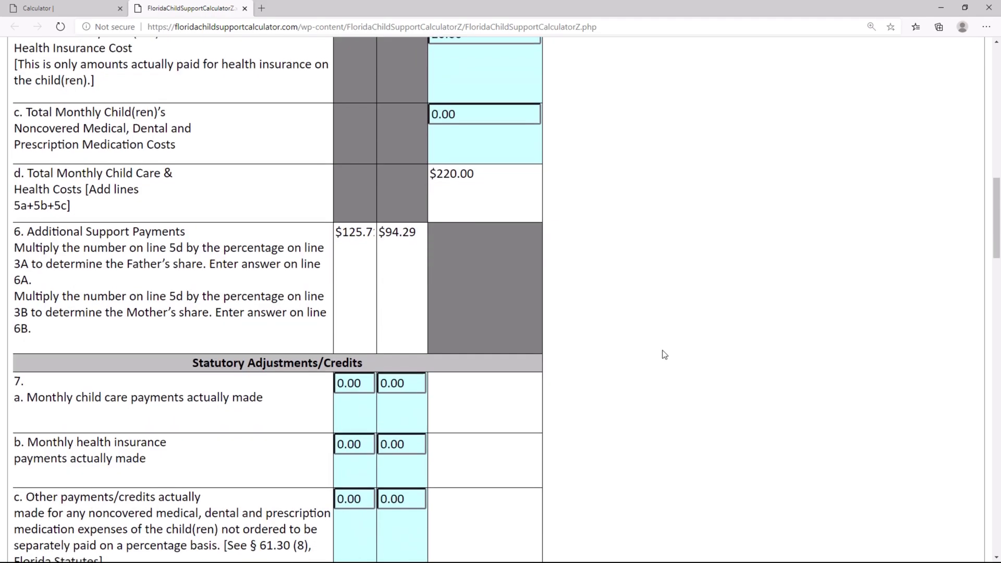
scroll(677, 355, up, 1)
drag(474, 249, 438, 248)
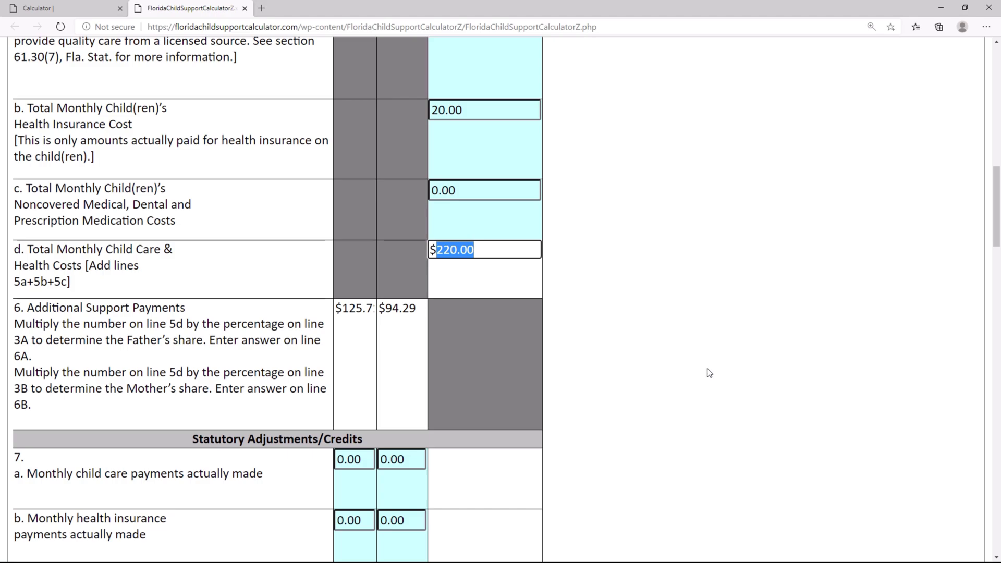
drag(344, 308, 372, 308)
click(353, 312)
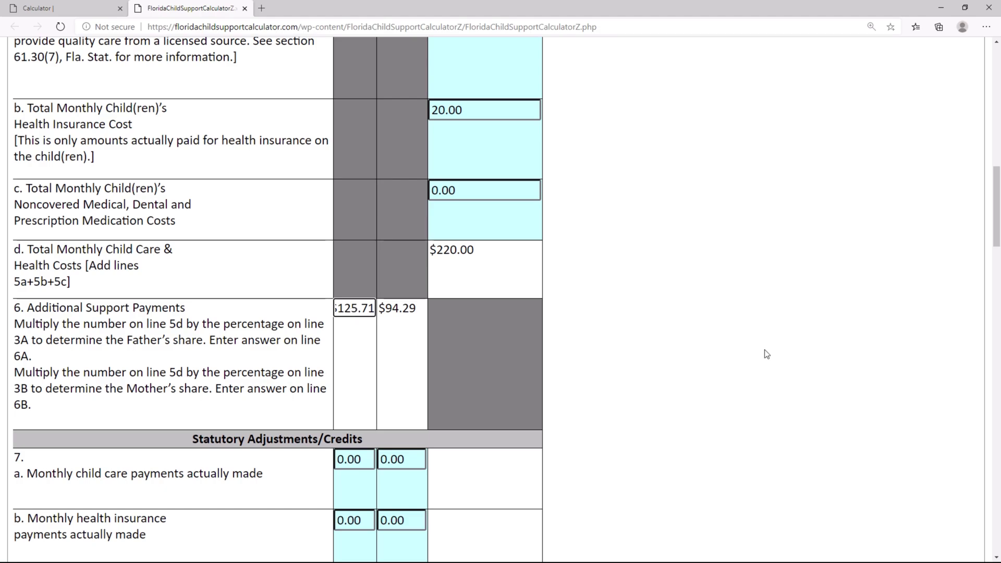
scroll(767, 355, up, 9)
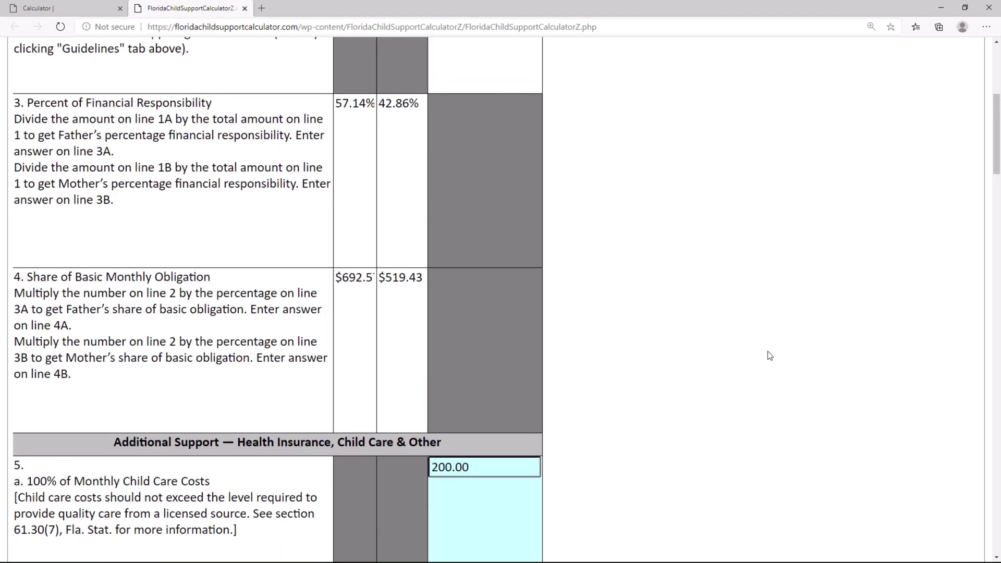
scroll(770, 356, up, 3)
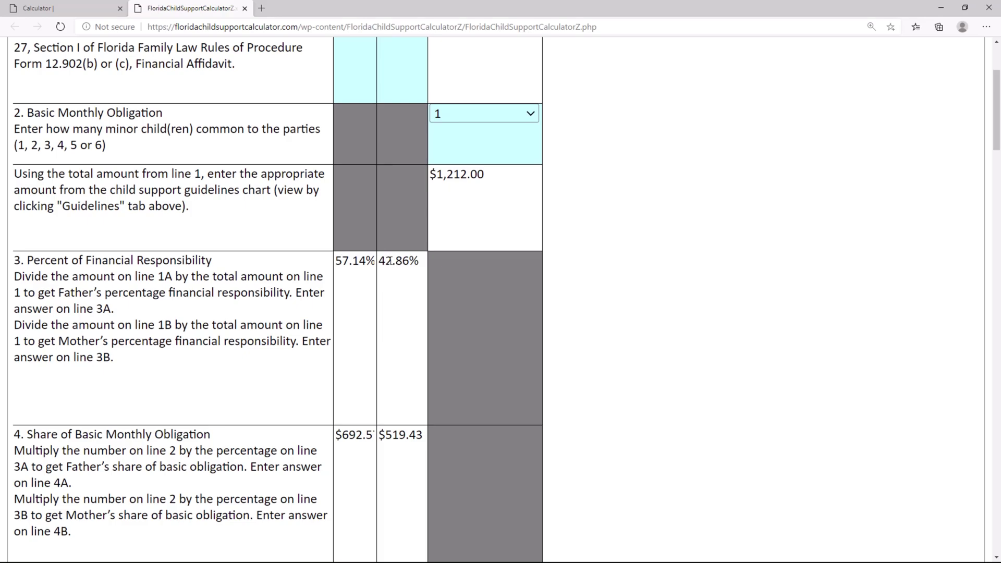
scroll(673, 364, down, 10)
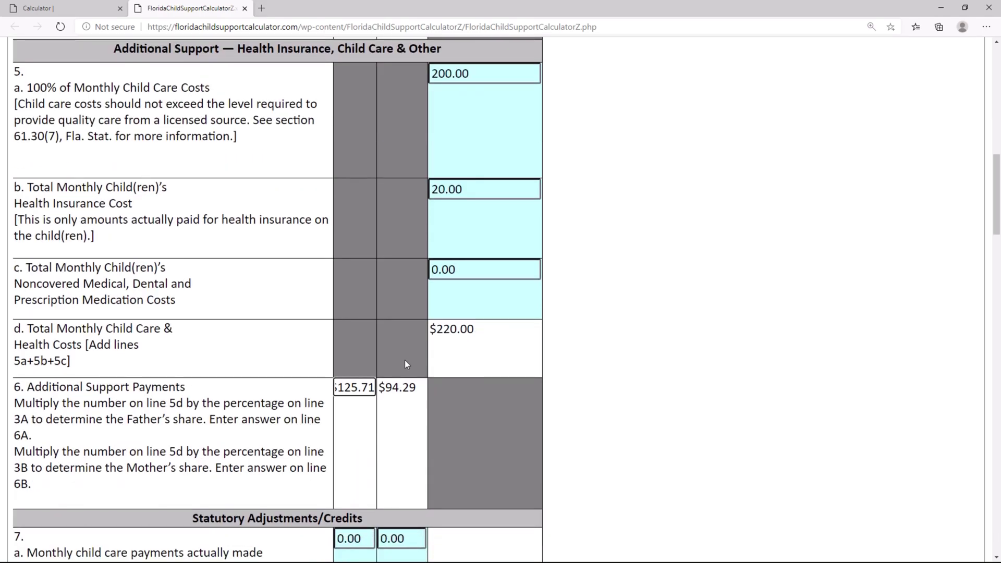
double_click(342, 386)
key(Tab)
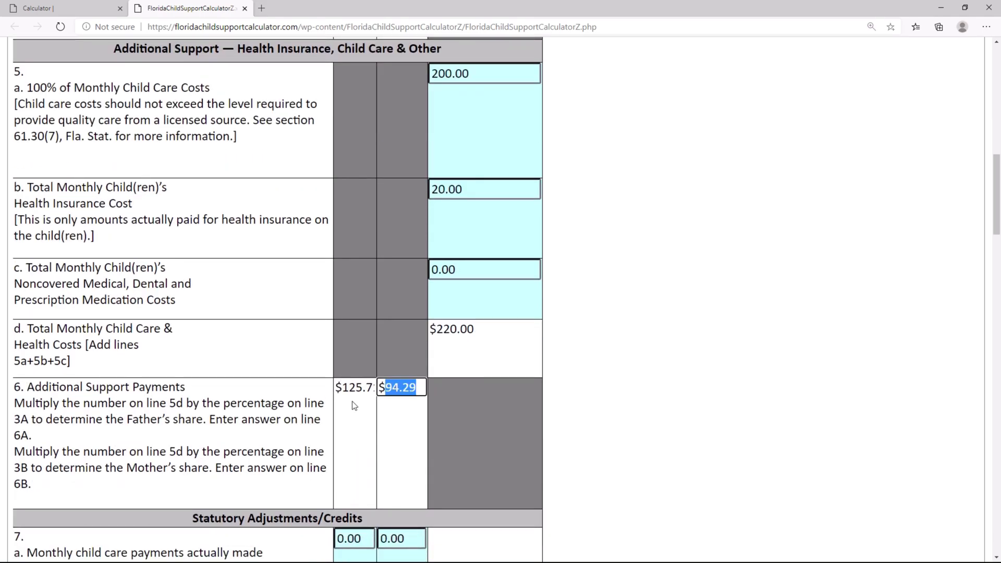
click(359, 413)
Review the statutory adjustments section against the father's additional support payment on line 6 and the costs on line 5
scroll(702, 388, down, 4)
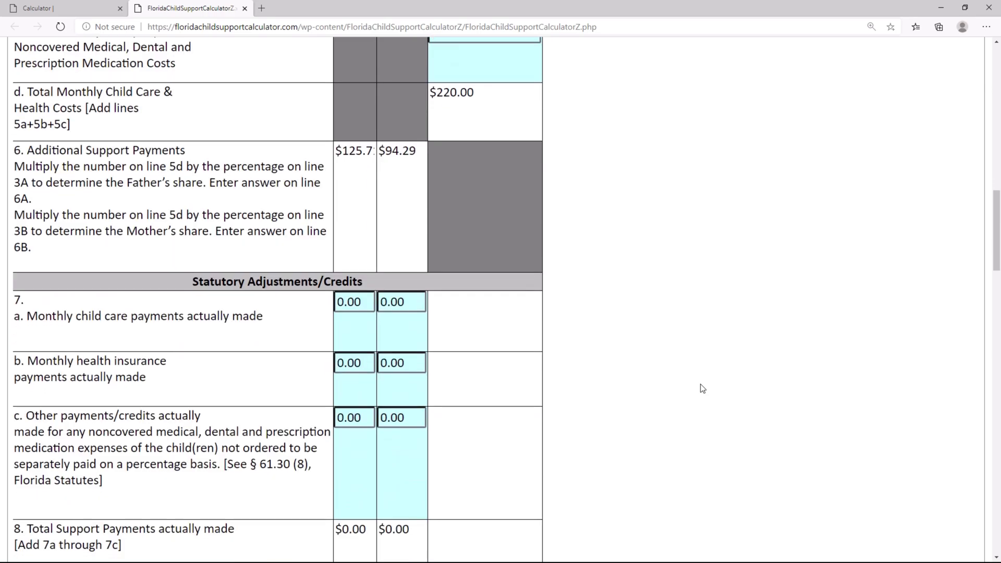
scroll(703, 389, down, 3)
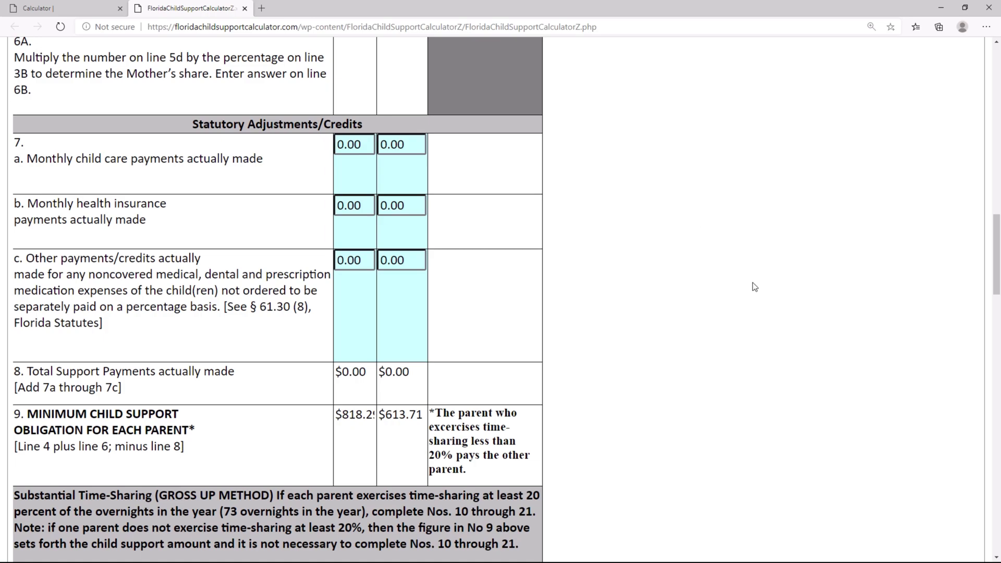
scroll(783, 285, up, 5)
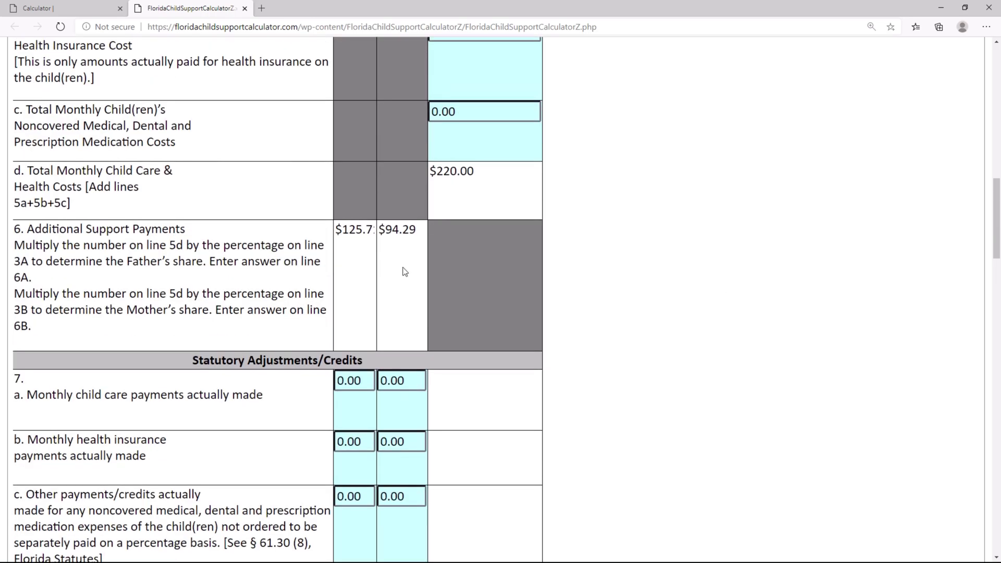
drag(338, 229, 371, 229)
scroll(657, 306, up, 7)
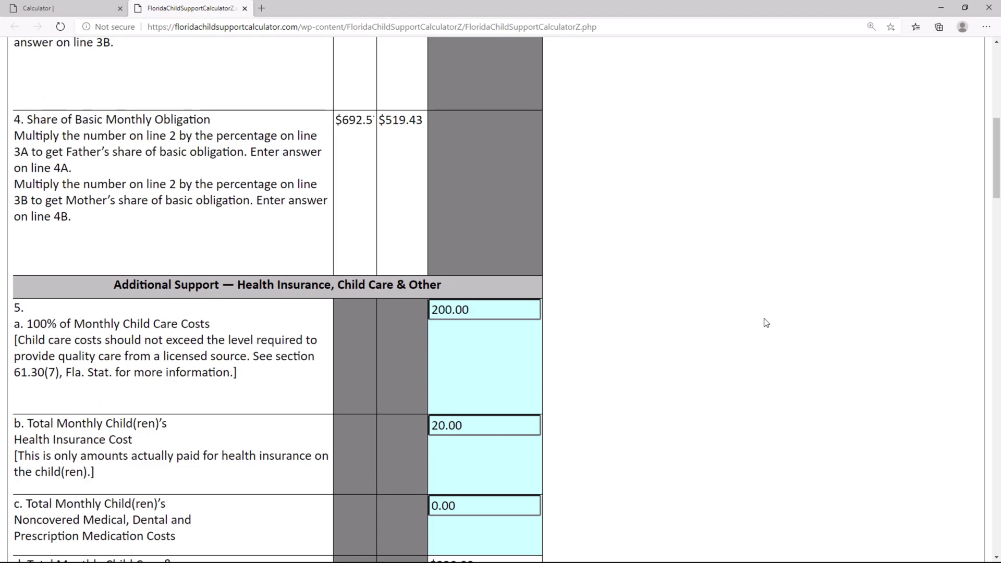
scroll(766, 323, down, 1)
scroll(766, 323, down, 2)
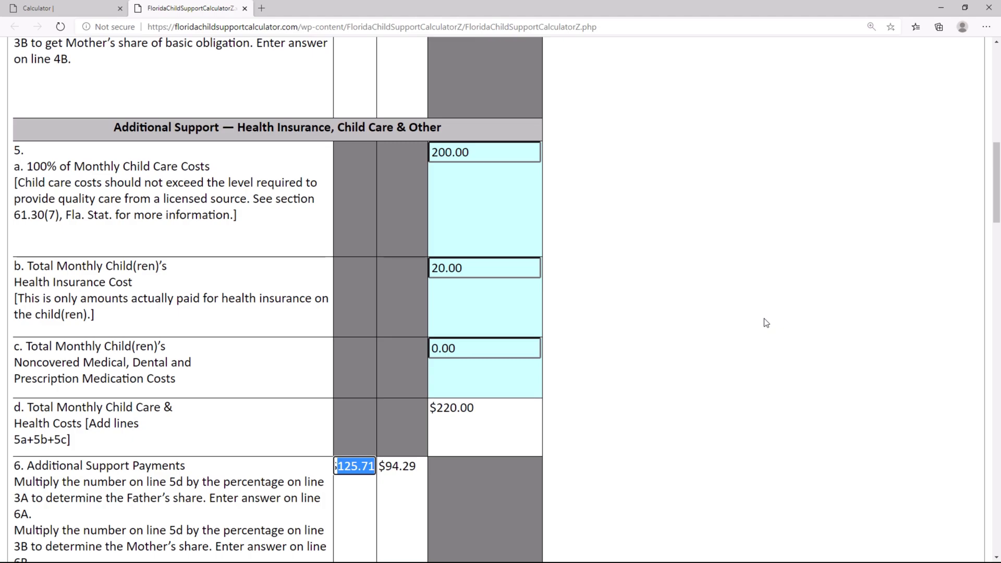
scroll(766, 323, down, 6)
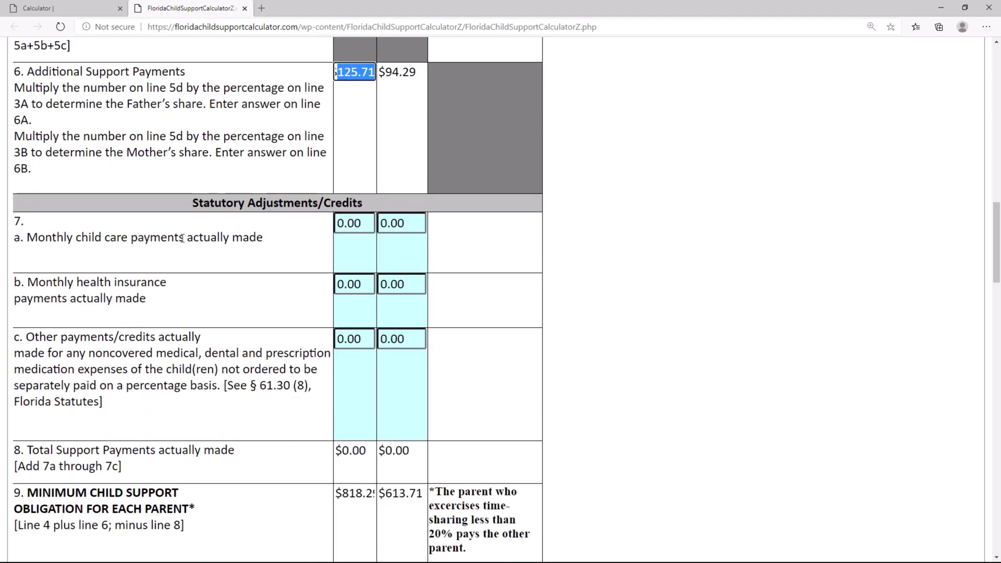
Set the mother's monthly child care payments actually made on line 7a to 200
click(149, 239)
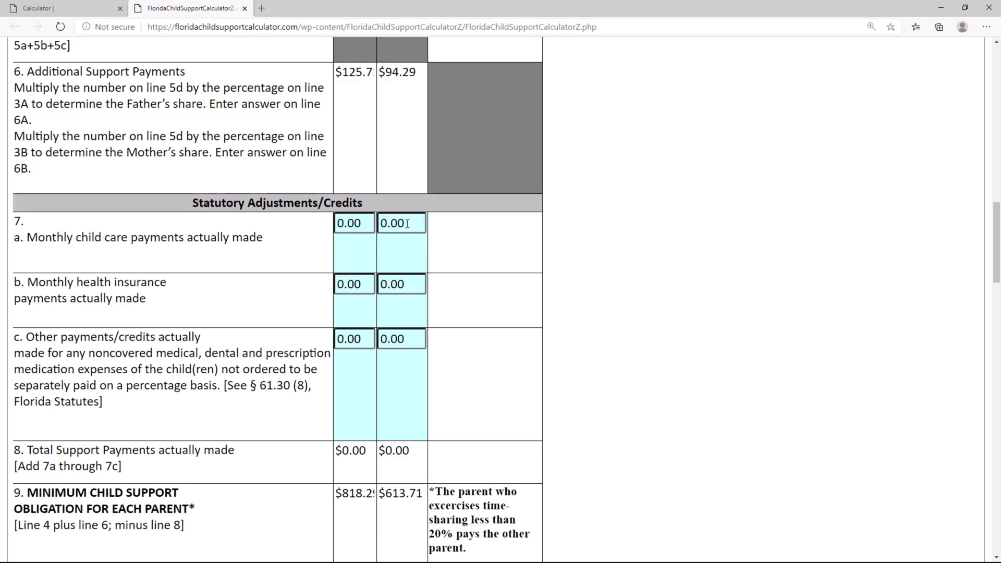
drag(407, 224, 379, 224)
text(200)
click(356, 224)
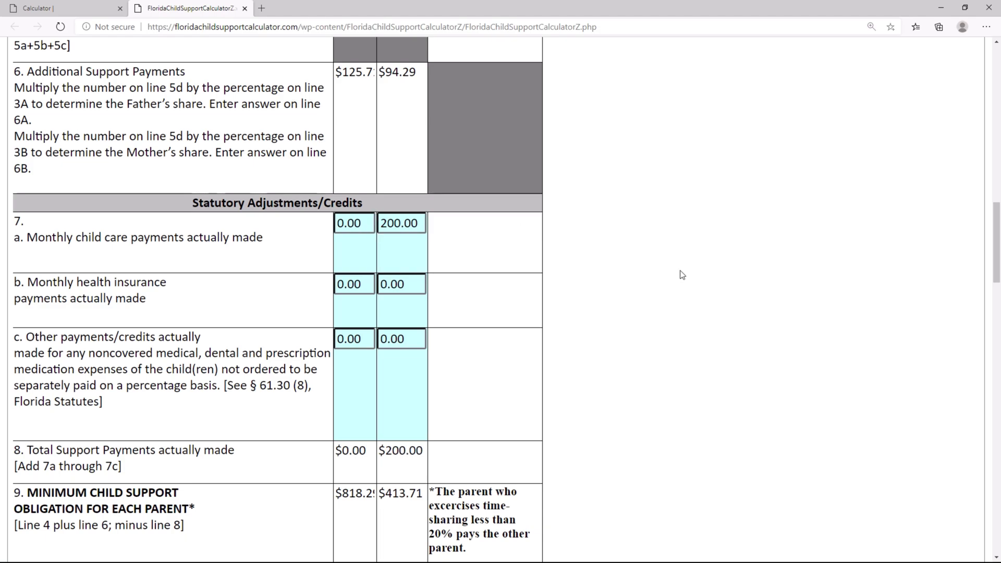
Check the health insurance cost on line 5b and set the father's monthly health insurance payments on line 7b to 20
scroll(681, 273, down, 2)
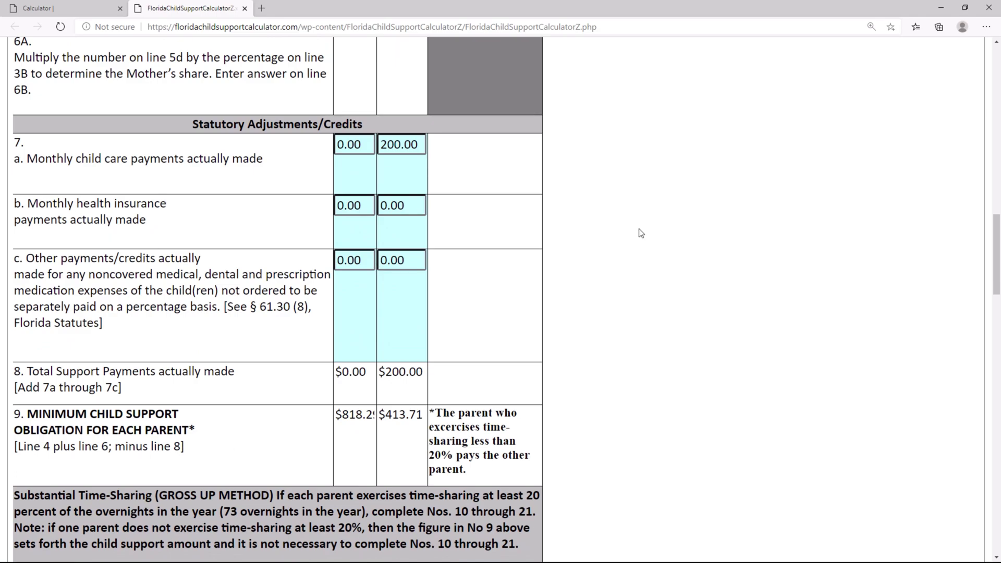
scroll(683, 268, up, 8)
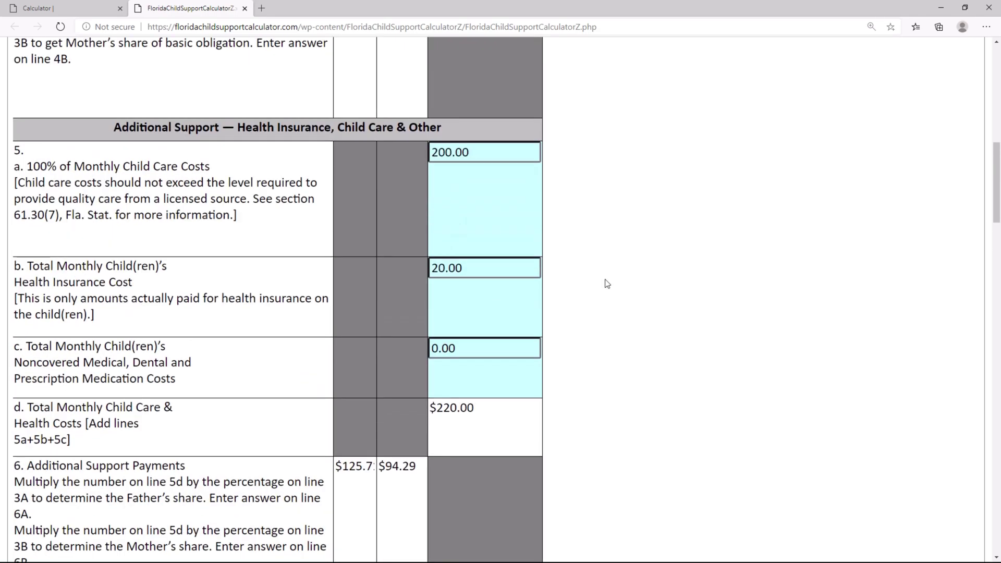
key(Tab)
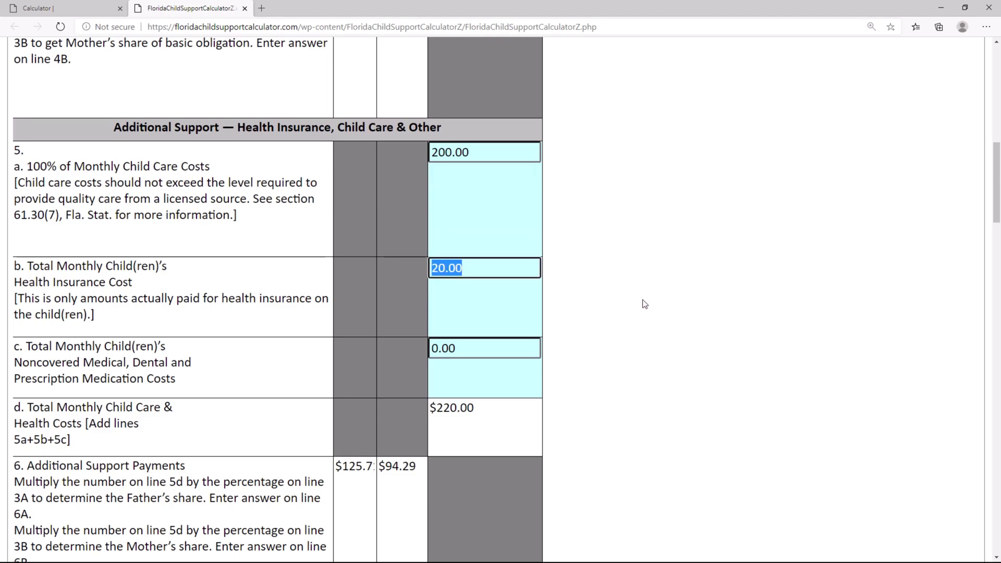
click(685, 345)
scroll(685, 345, down, 6)
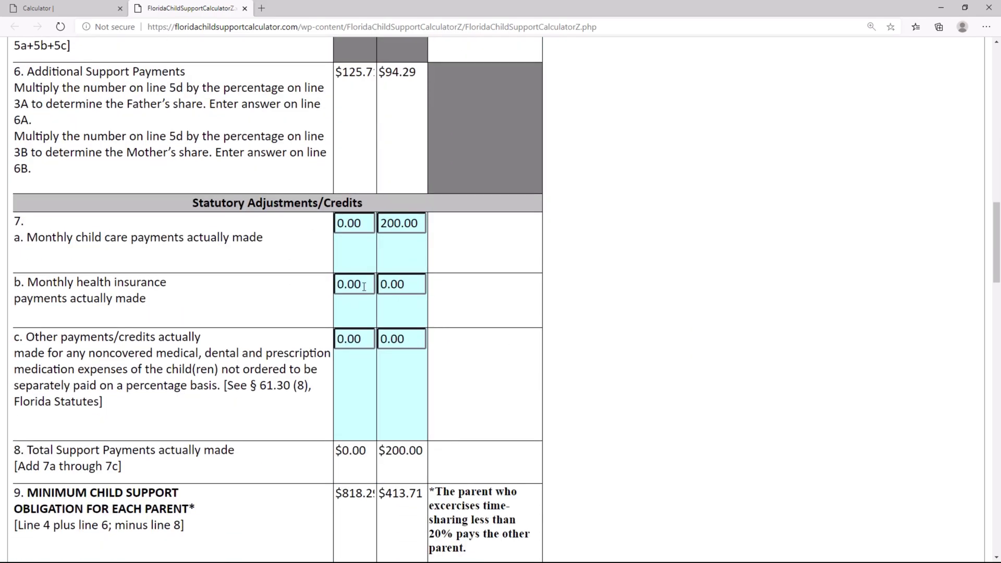
key(Tab)
text(20)
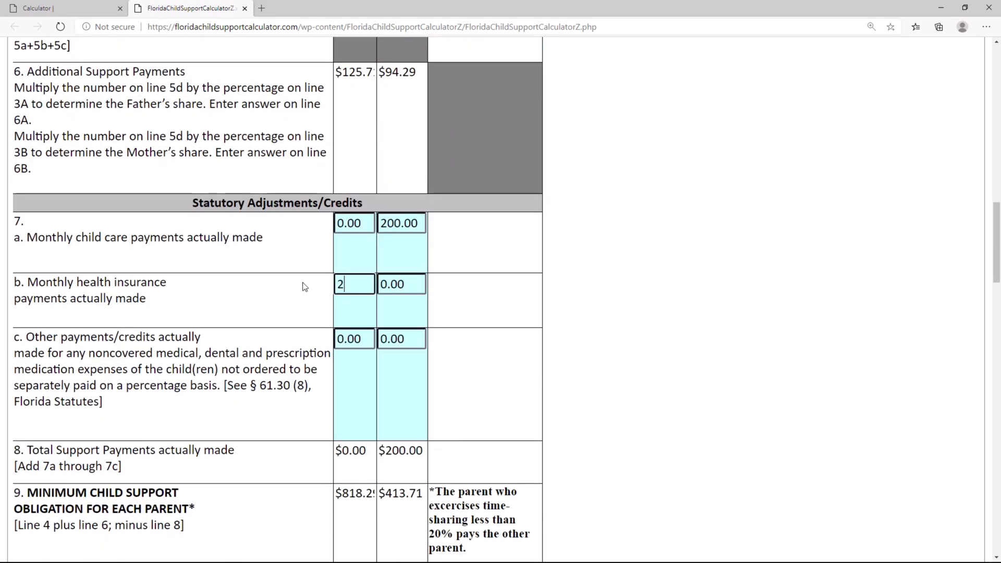
key(Tab)
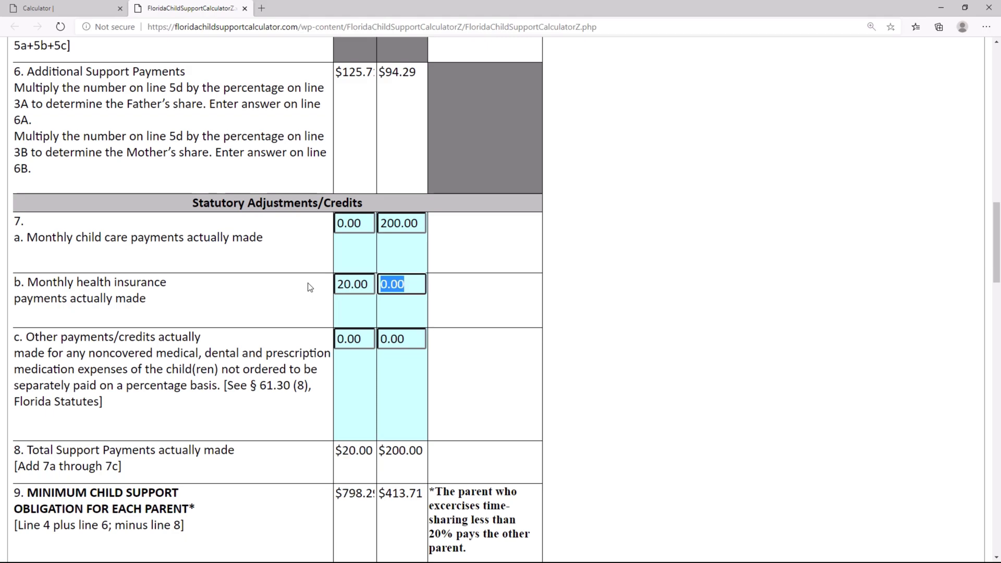
Examine the father's and mother's minimum child support obligations on line 9 against the payment credits on lines 7 and 8
scroll(277, 323, down, 2)
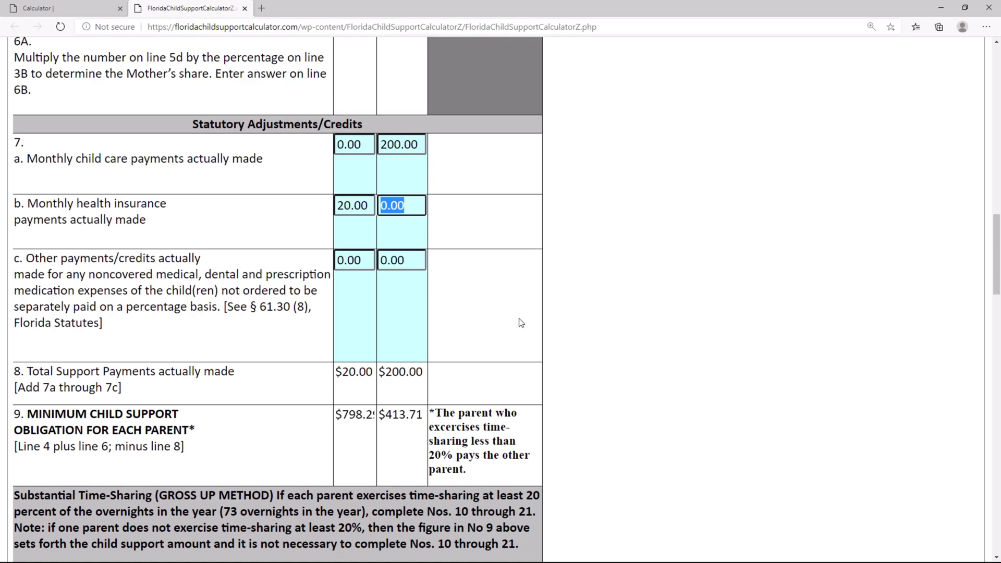
scroll(675, 367, down, 3)
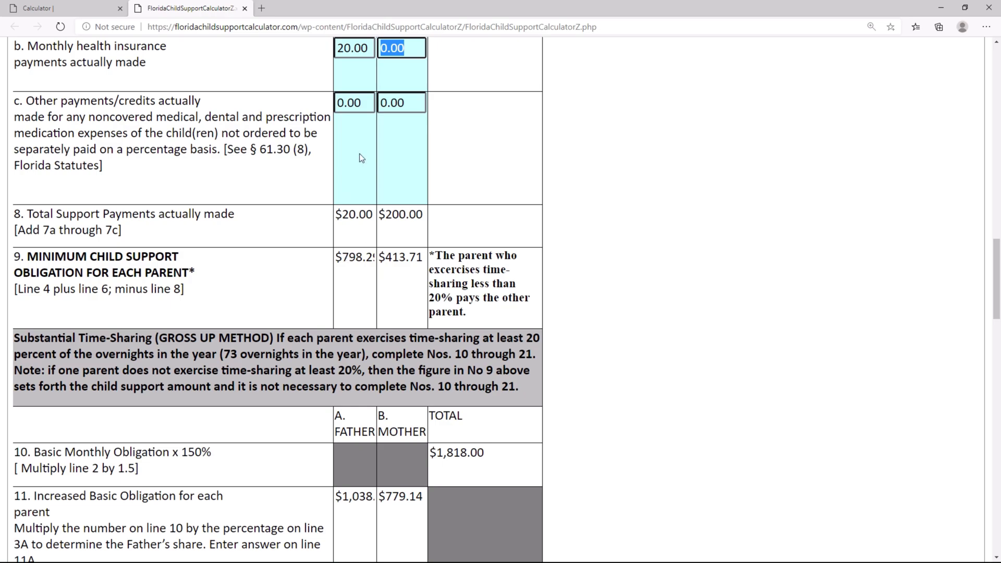
scroll(359, 156, up, 1)
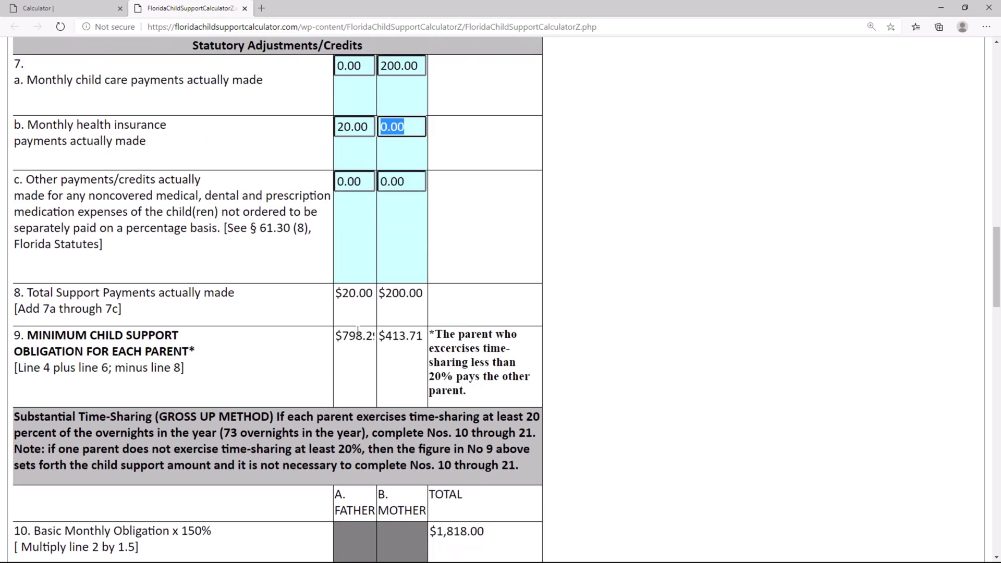
drag(340, 335, 376, 336)
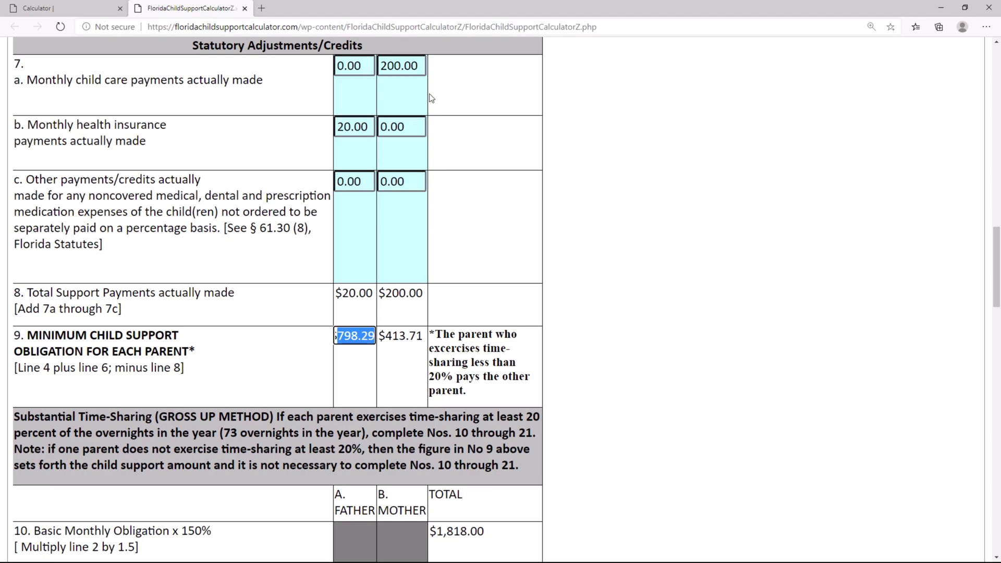
scroll(461, 139, up, 1)
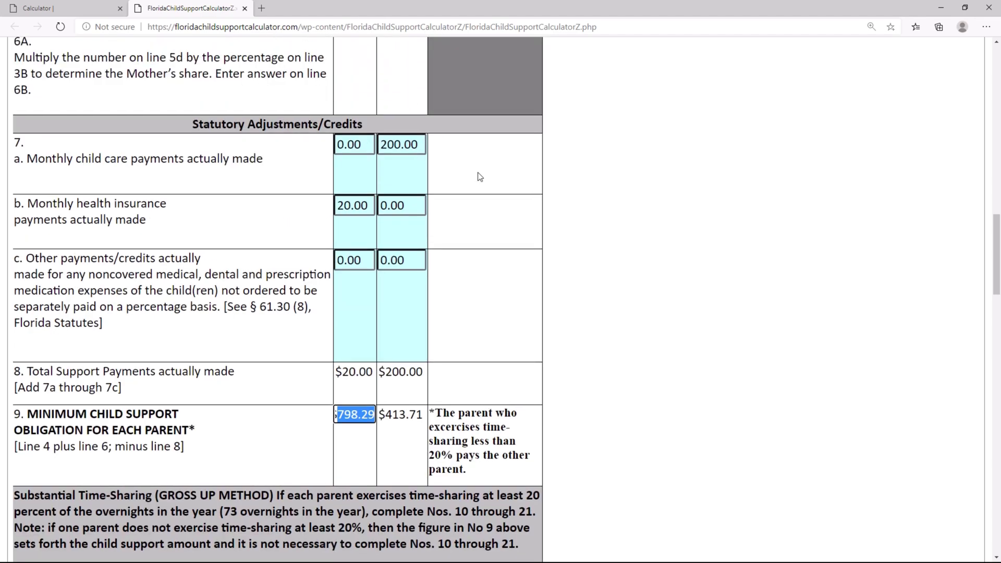
click(710, 276)
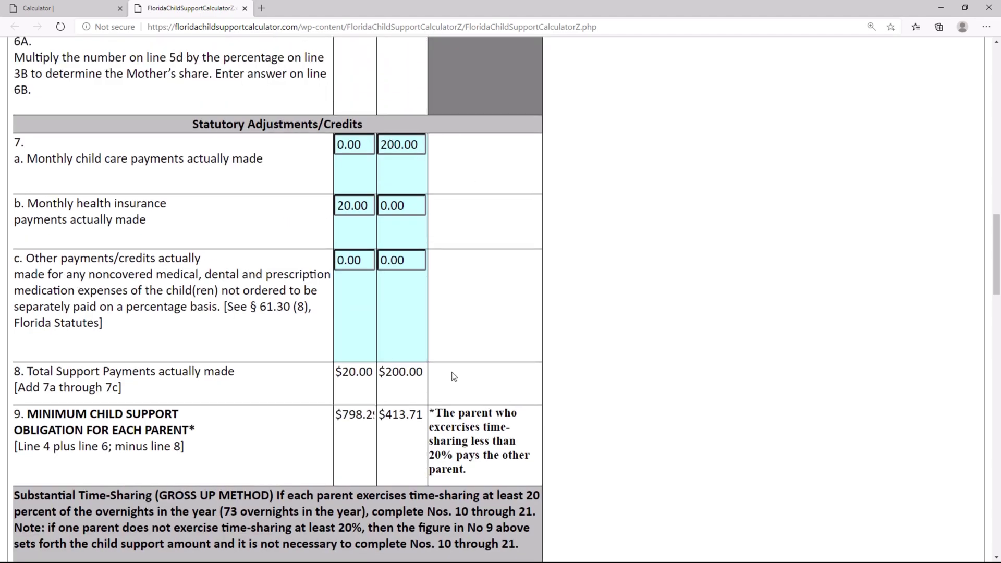
drag(420, 416, 386, 416)
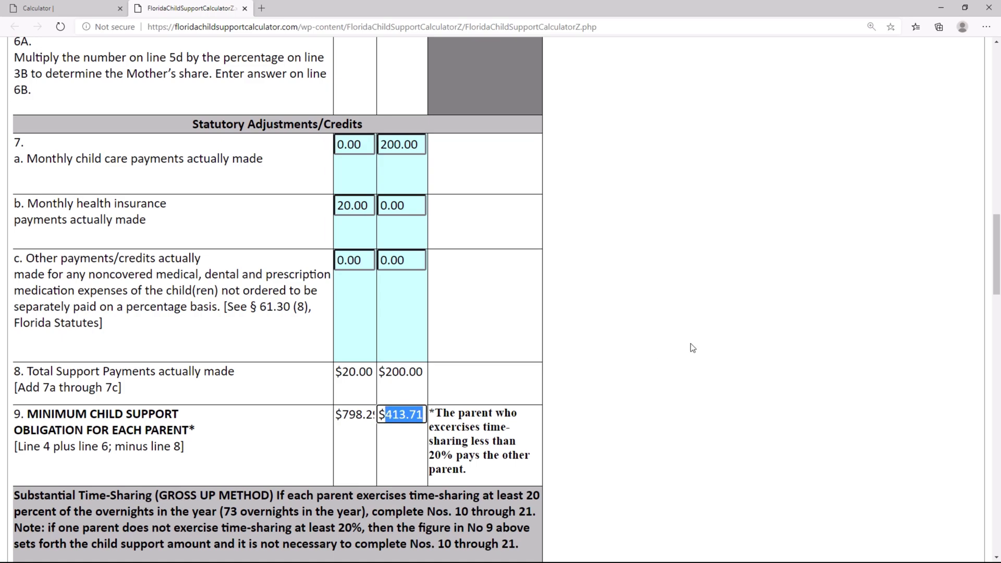
click(695, 374)
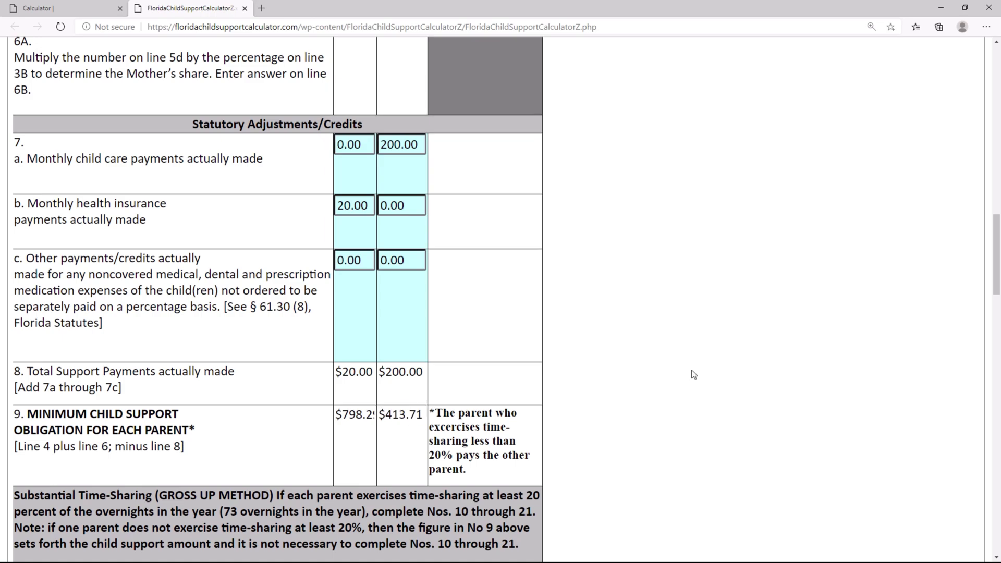
Set the yearly overnight stays on line 12 to 165 for the father and 200 for the mother
scroll(694, 374, down, 5)
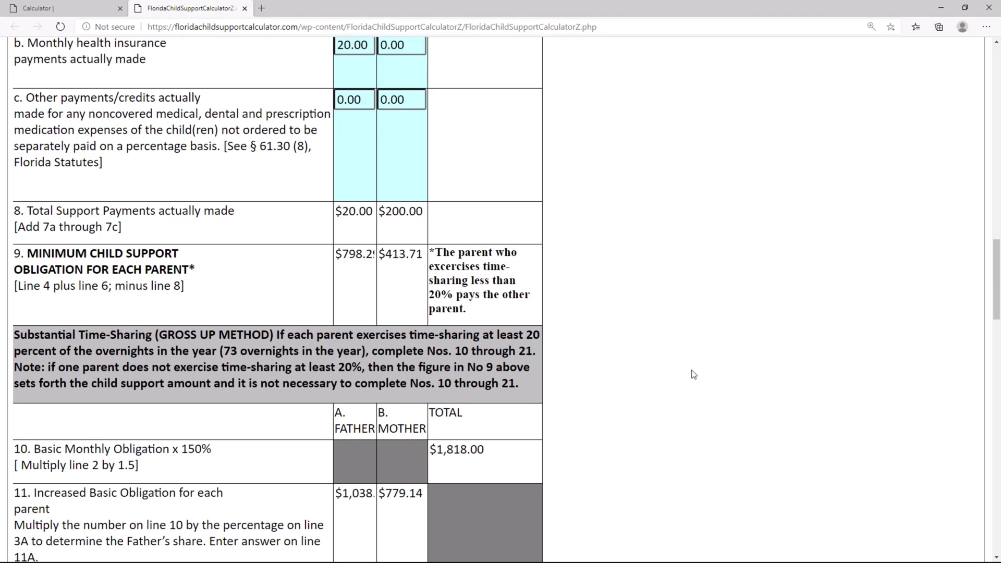
scroll(711, 315, down, 2)
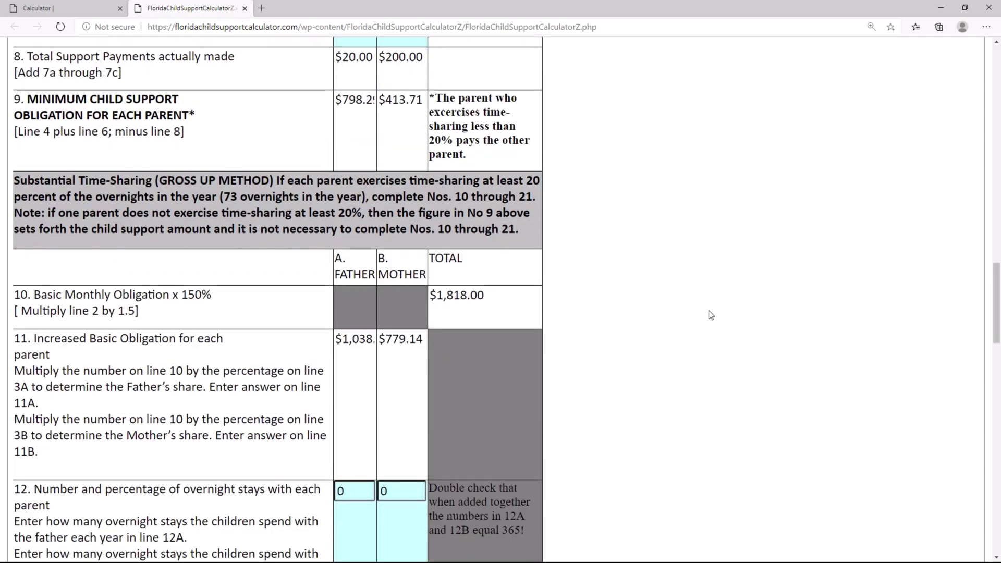
scroll(711, 315, down, 2)
scroll(711, 315, down, 2)
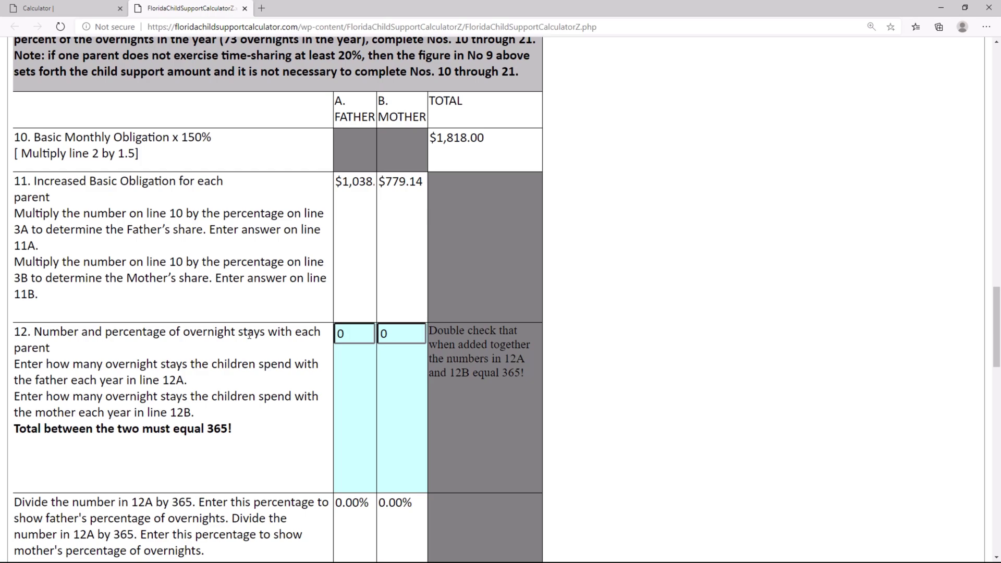
double_click(354, 337)
text(165)
key(Tab)
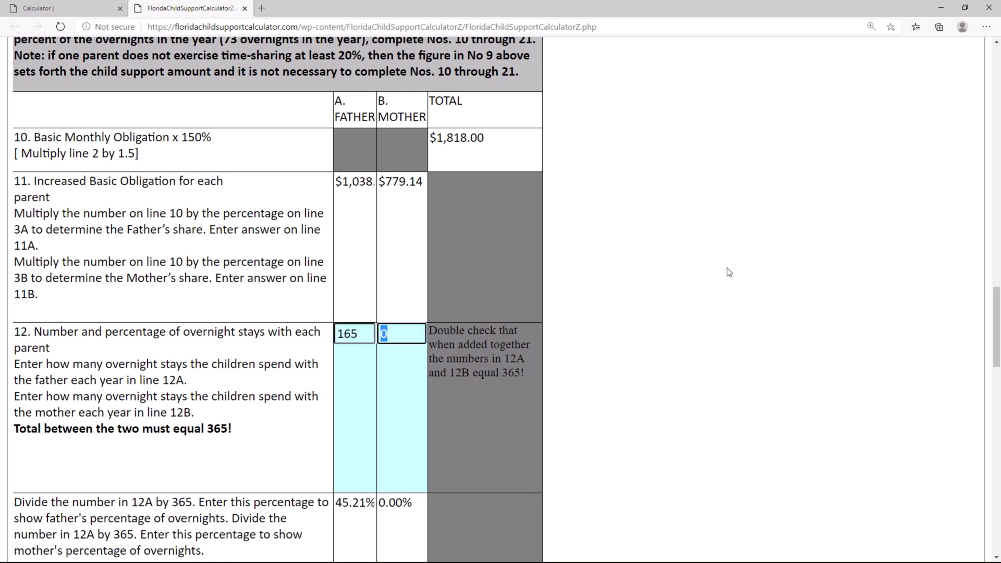
text(200)
scroll(753, 289, down, 20)
scroll(754, 292, up, 7)
scroll(753, 295, up, 15)
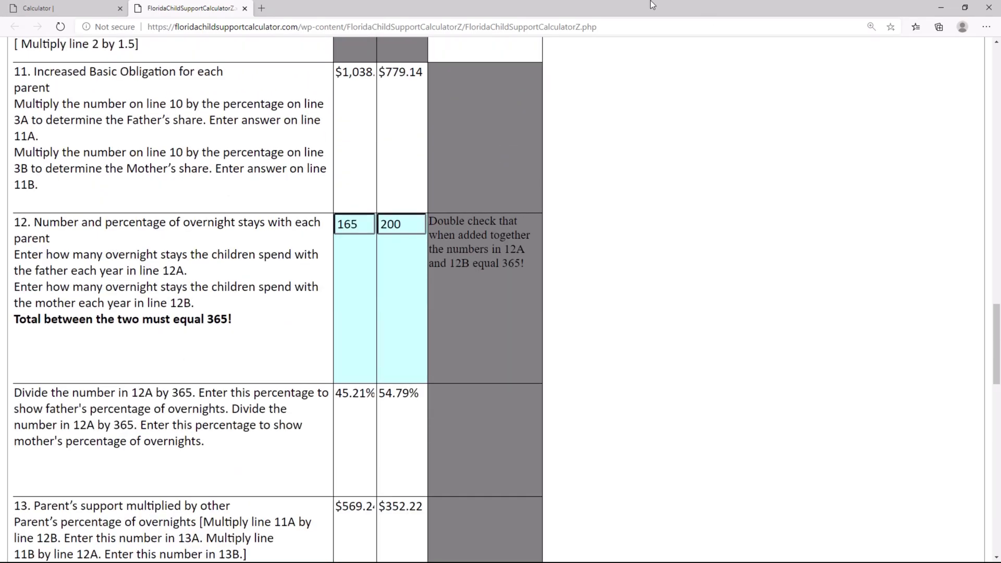
Check the overnight stays on line 12 and each parent's percentage of overnights calculated below them
scroll(688, 270, up, 1)
click(410, 303)
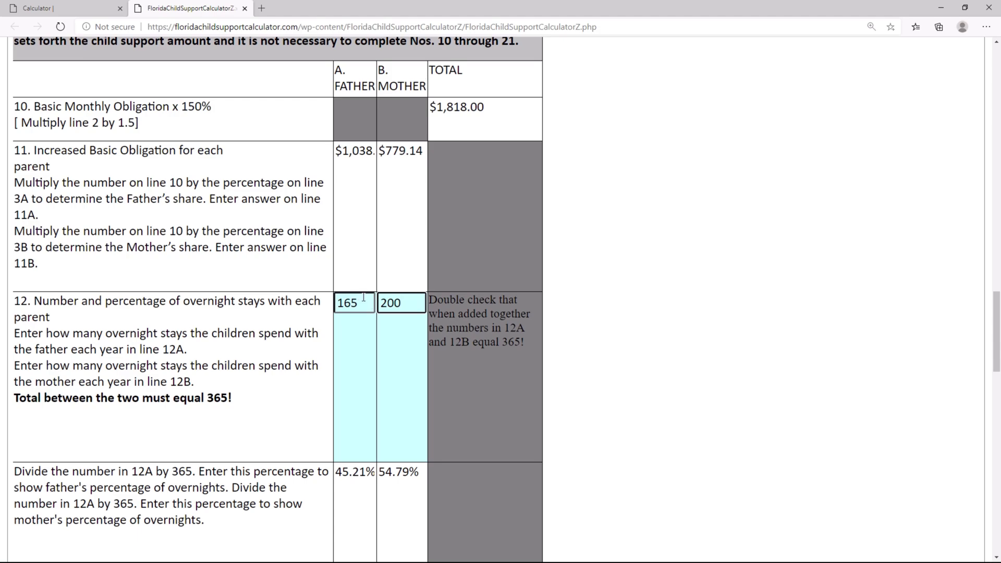
click(672, 349)
scroll(702, 340, down, 3)
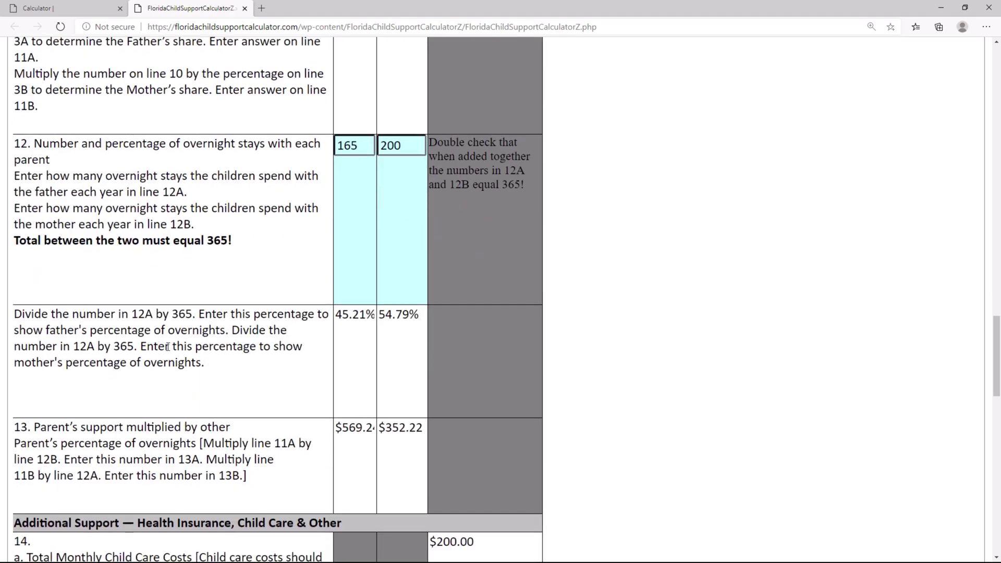
drag(336, 315, 365, 314)
drag(380, 315, 409, 314)
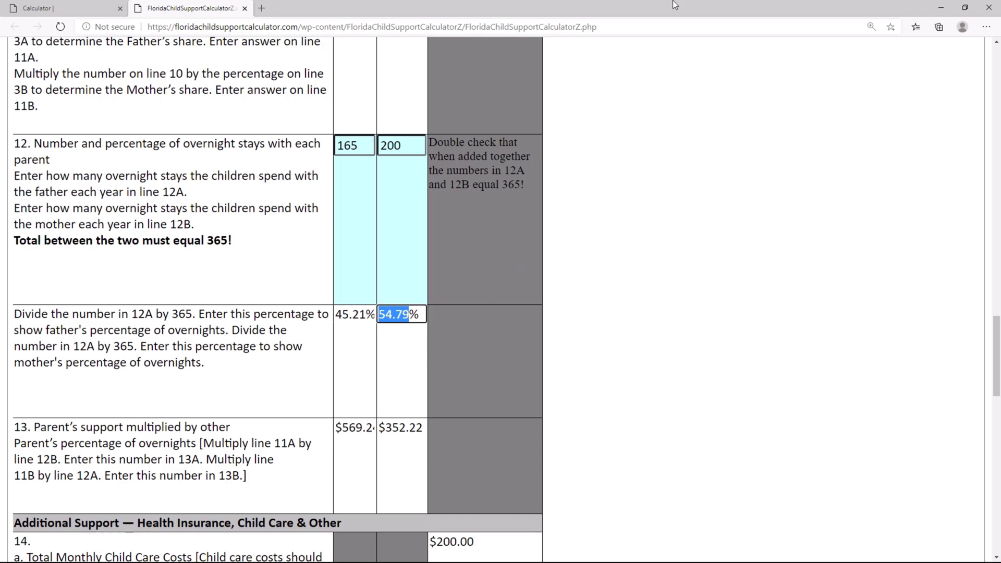
click(709, 338)
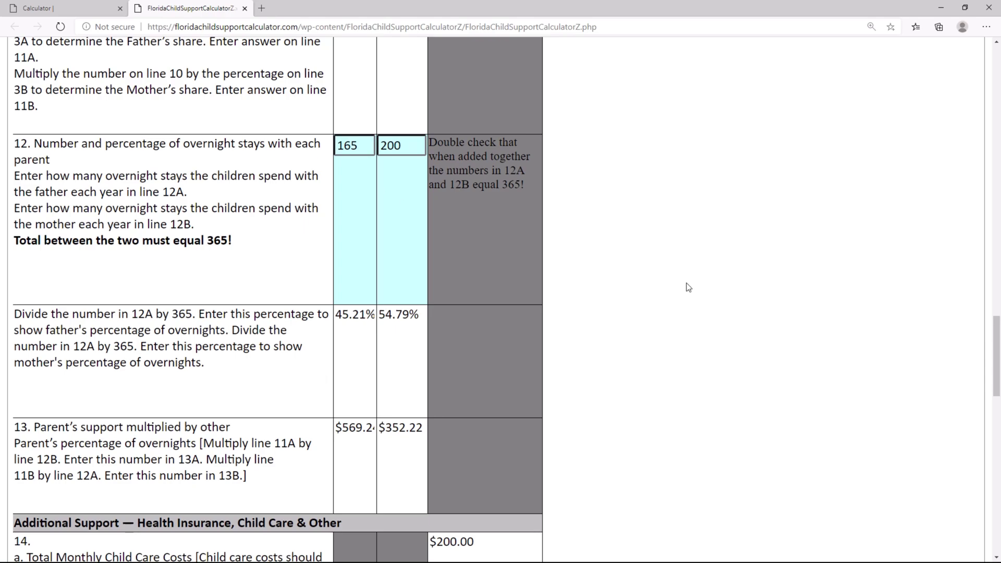
Examine the father's increased basic obligation on line 11 in relation to the overnight stays on line 12
scroll(689, 287, up, 3)
scroll(689, 288, up, 1)
scroll(688, 287, down, 1)
scroll(688, 287, up, 1)
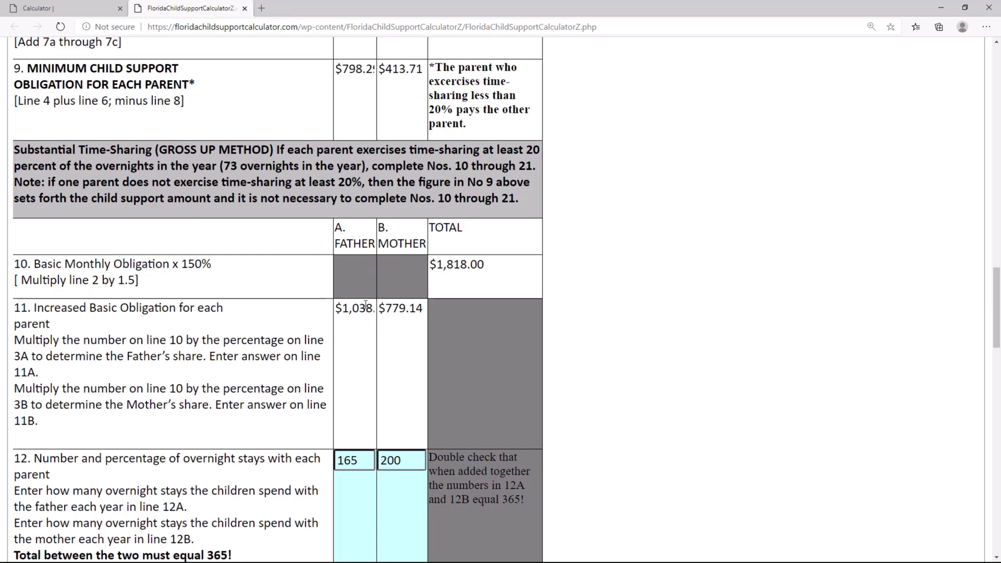
drag(340, 309, 376, 308)
click(354, 311)
scroll(362, 375, down, 2)
scroll(368, 292, down, 4)
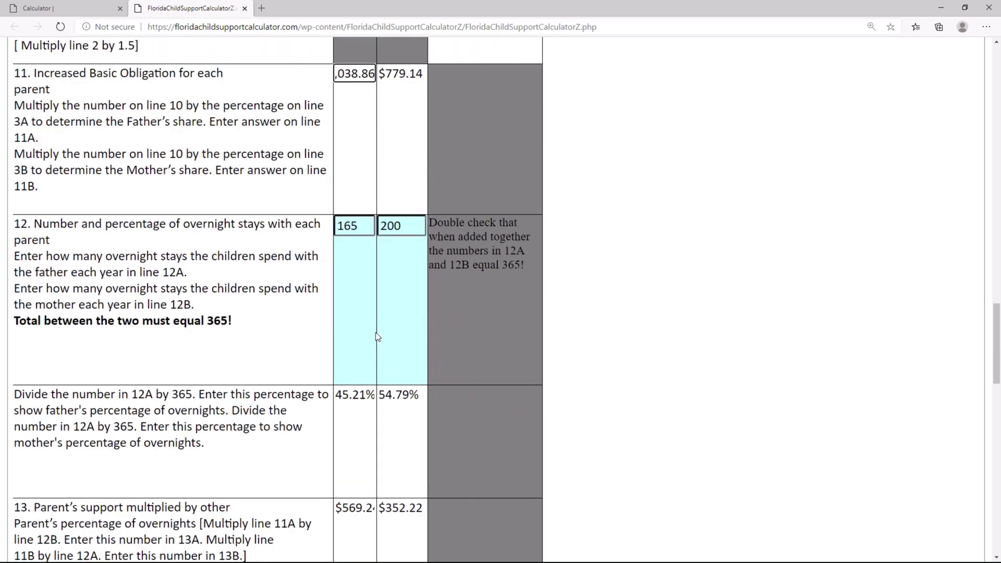
Examine line 13, where each parent's support is multiplied by the other parent's percentage of overnights
scroll(628, 349, down, 3)
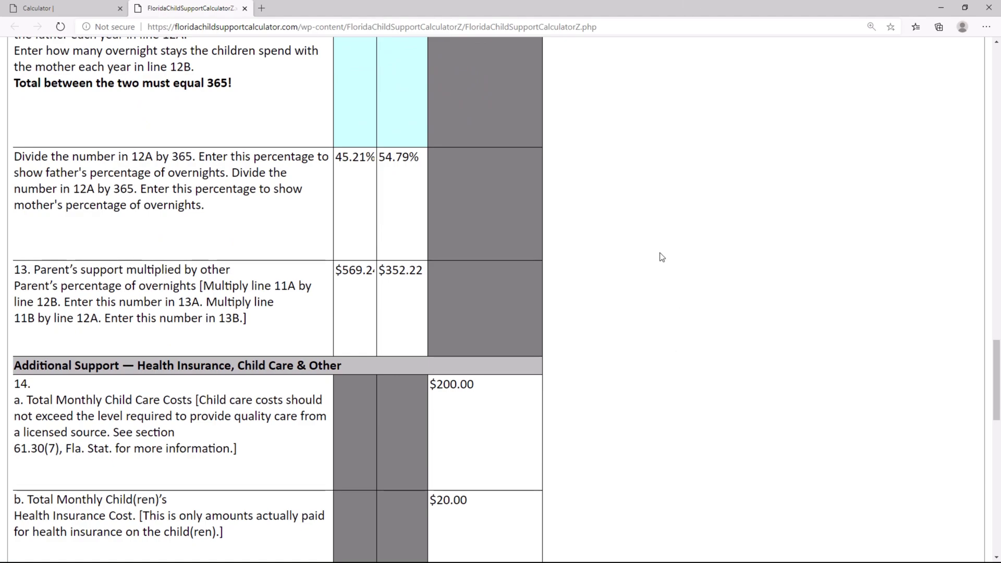
drag(342, 270, 356, 270)
click(363, 269)
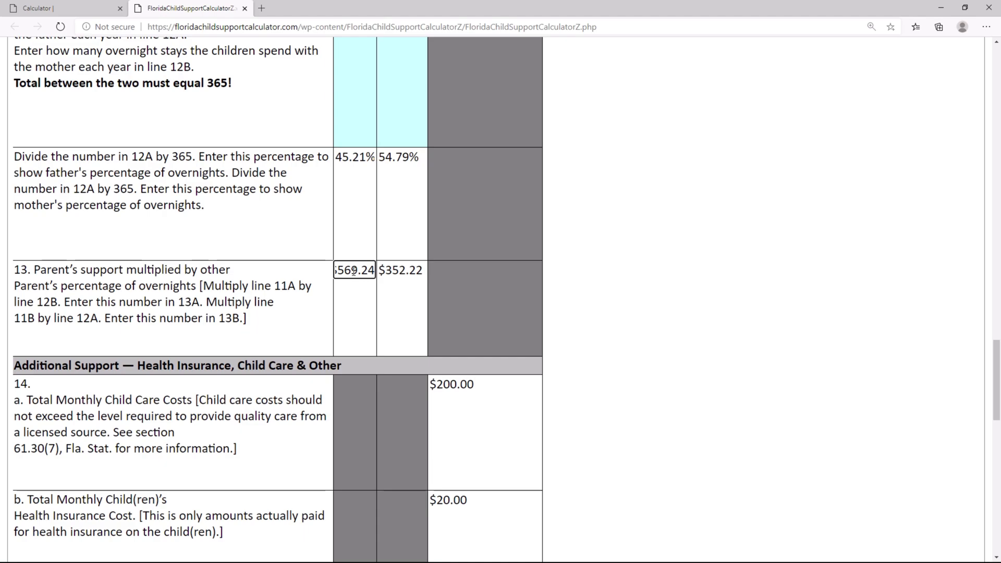
double_click(353, 270)
click(674, 327)
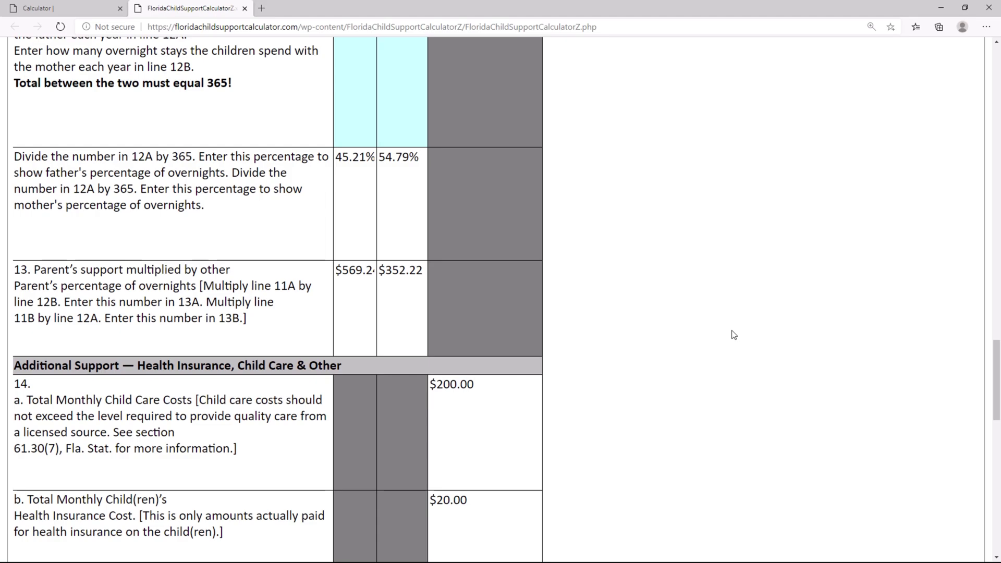
Review the child care and health costs on line 14 and each parent's additional support payments on line 15
scroll(734, 335, down, 1)
scroll(834, 344, down, 2)
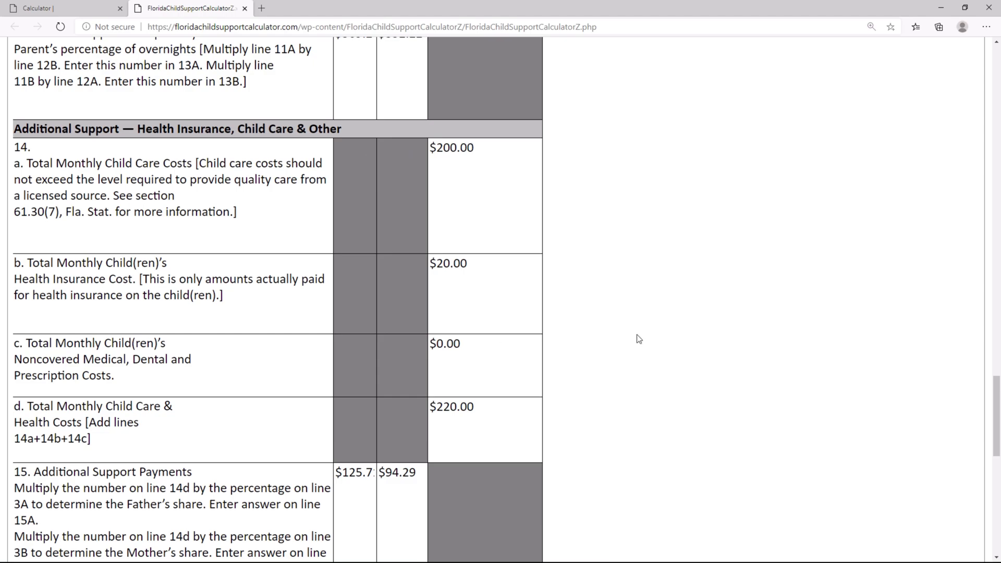
scroll(678, 346, down, 1)
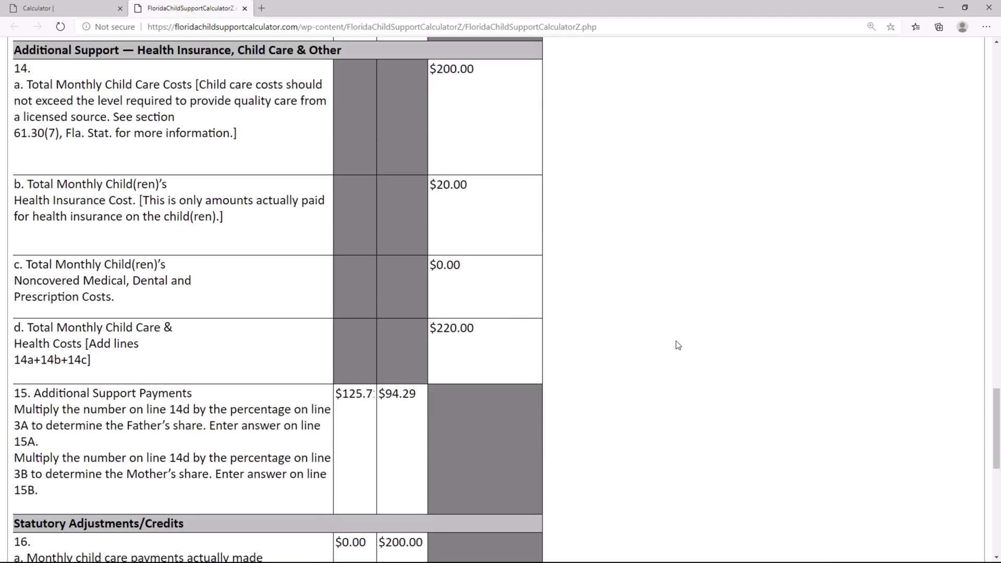
scroll(678, 345, down, 2)
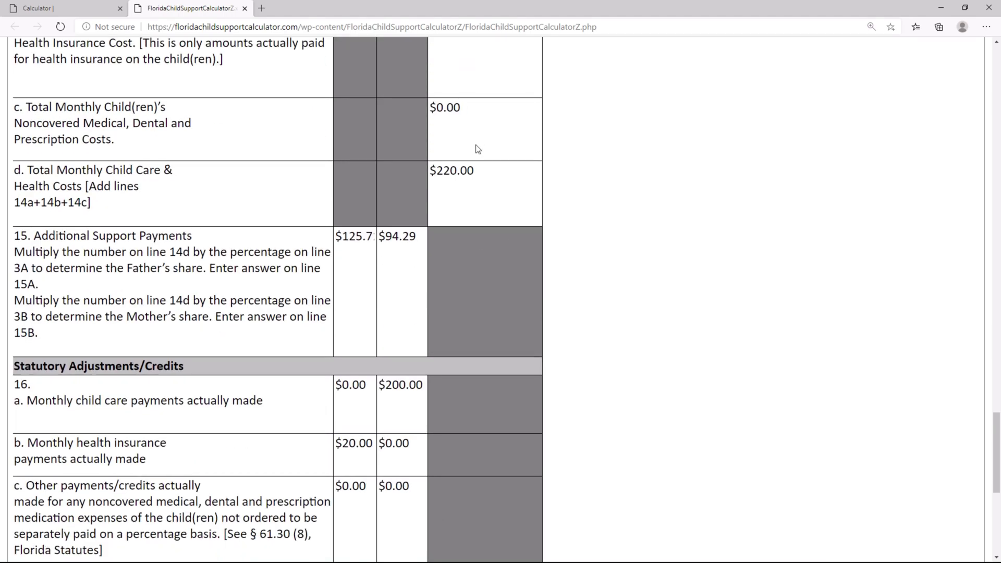
scroll(386, 135, down, 1)
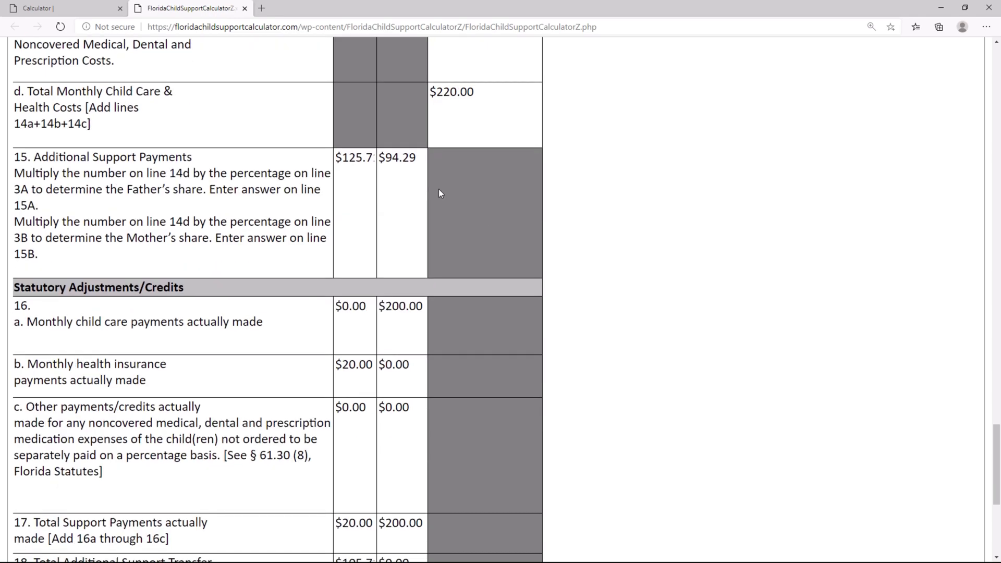
scroll(432, 262, down, 2)
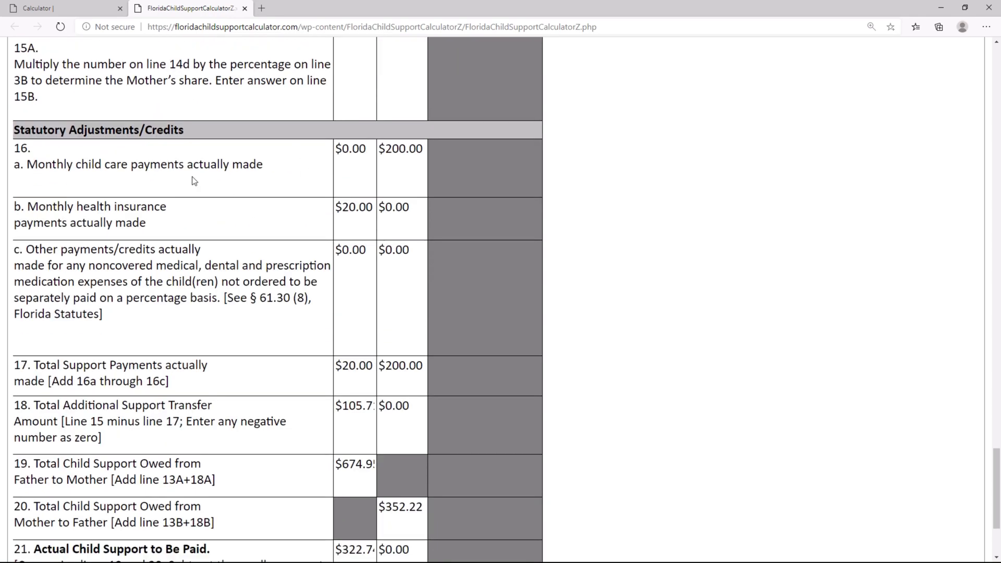
Check the payments actually made on lines 16 and 17 against the father's additional support transfer amount on line 18
drag(424, 151, 386, 156)
drag(373, 208, 336, 209)
scroll(358, 302, down, 1)
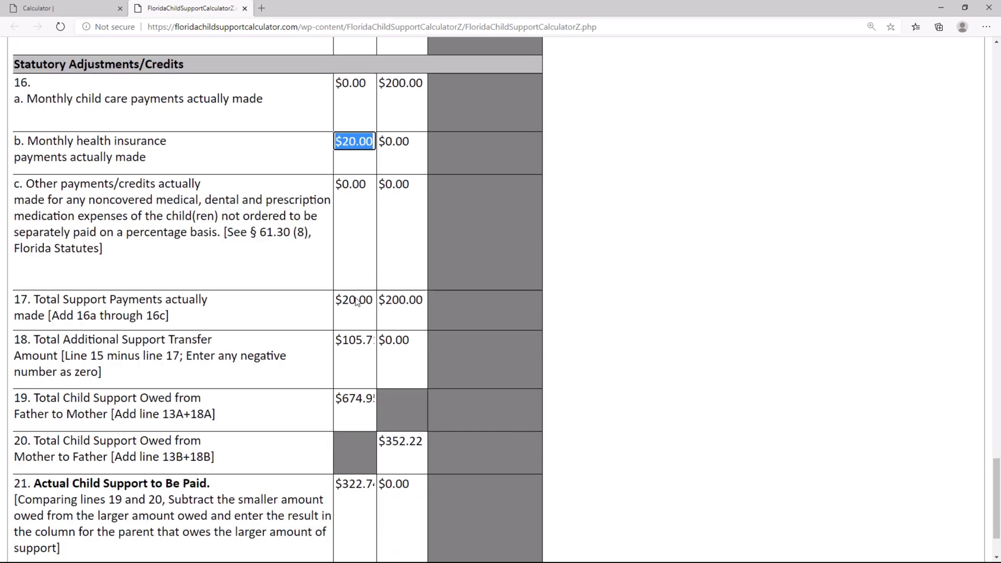
scroll(356, 301, down, 2)
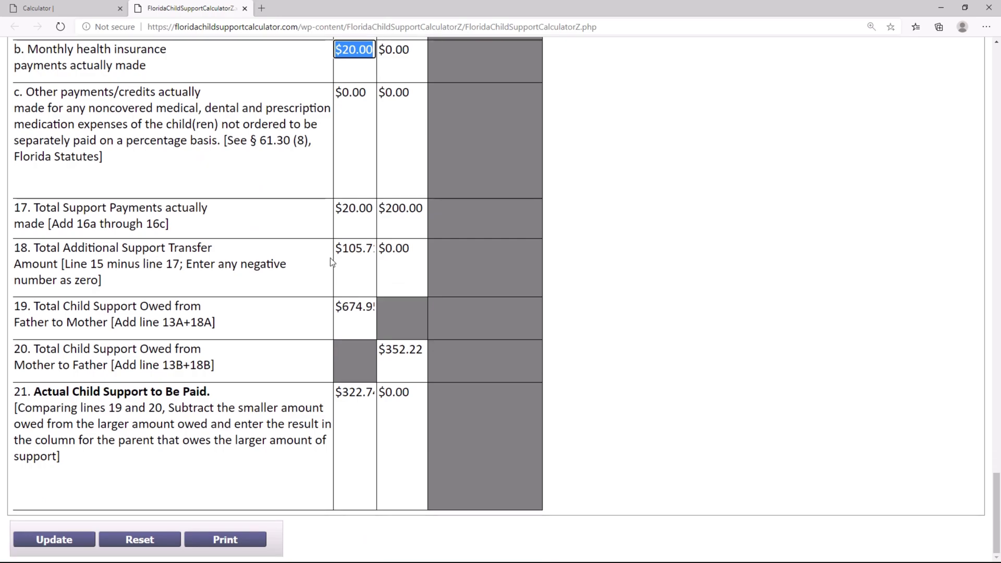
drag(339, 249, 379, 245)
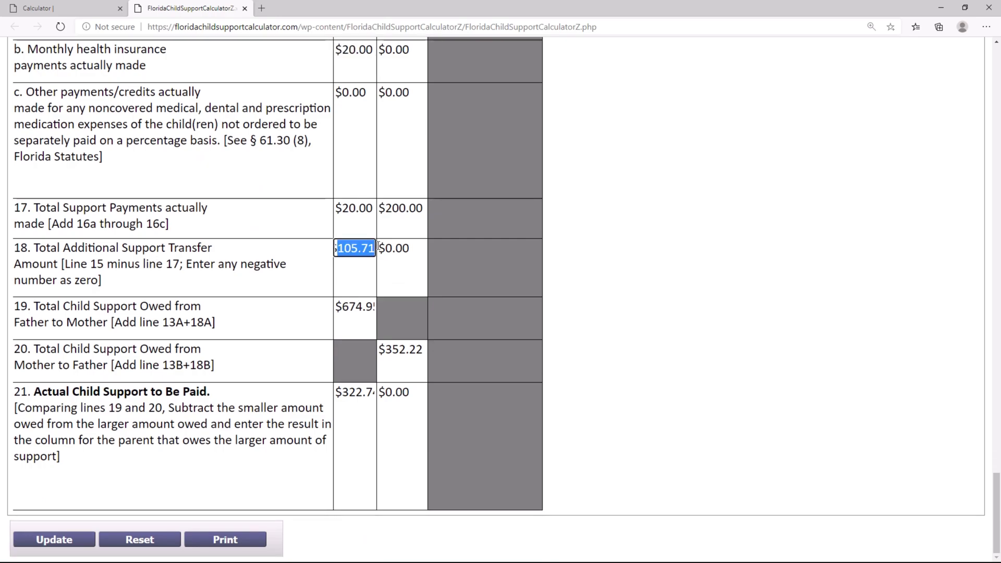
scroll(446, 265, up, 1)
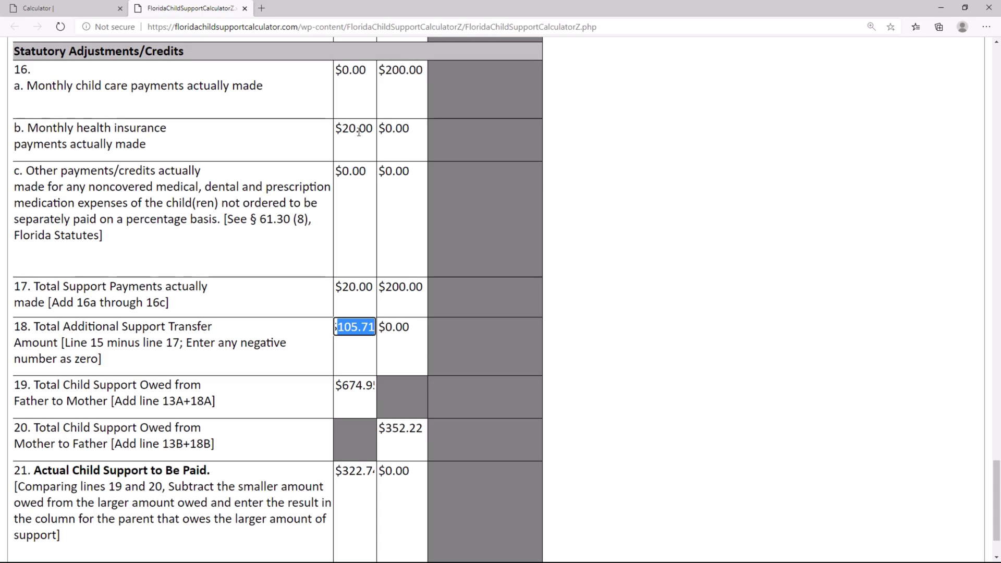
scroll(363, 188, down, 1)
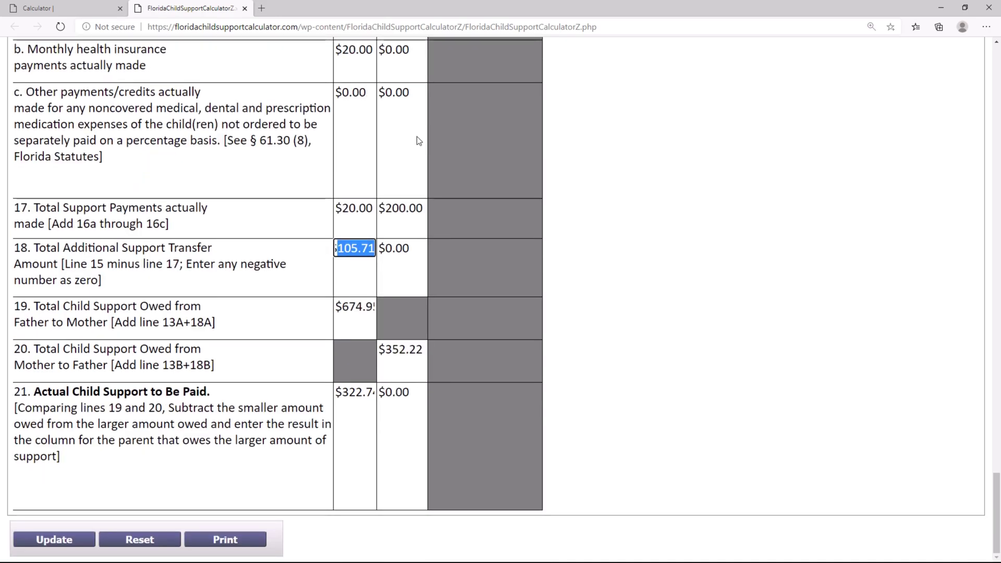
scroll(417, 136, up, 1)
scroll(384, 347, down, 1)
Compare the support owed by each parent on lines 19 and 20 with the actual child support to pay on line 21
click(360, 306)
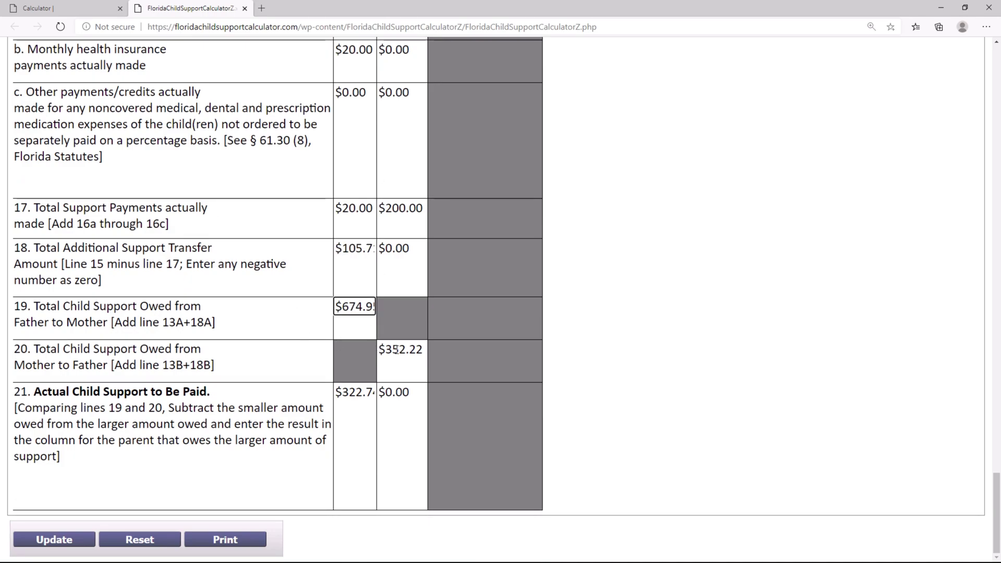
double_click(396, 349)
click(632, 376)
click(346, 392)
drag(346, 392, 368, 399)
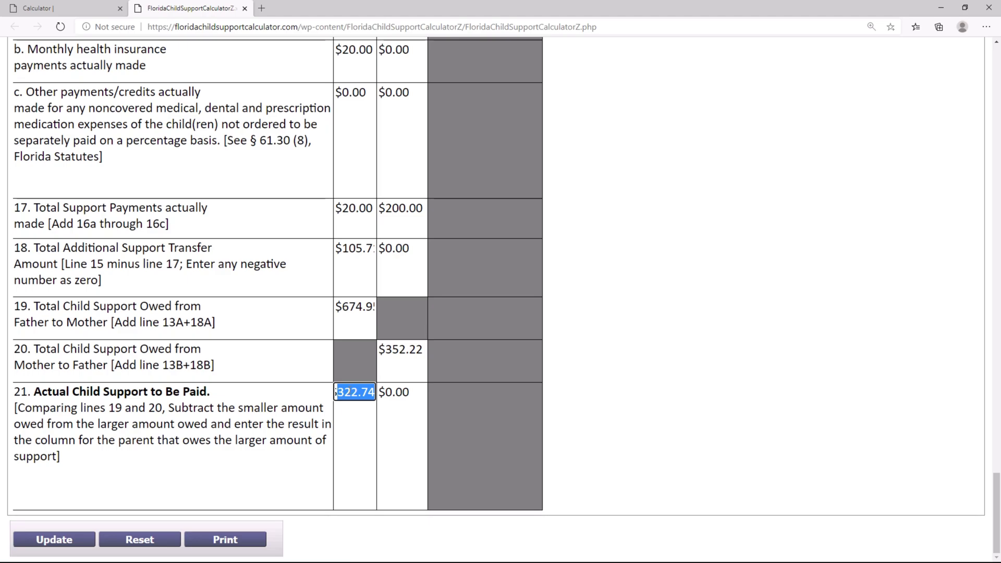
click(353, 391)
Go back to line 4 and examine the father's and mother's shares of the basic monthly obligation
scroll(356, 416, up, 10)
scroll(358, 417, up, 8)
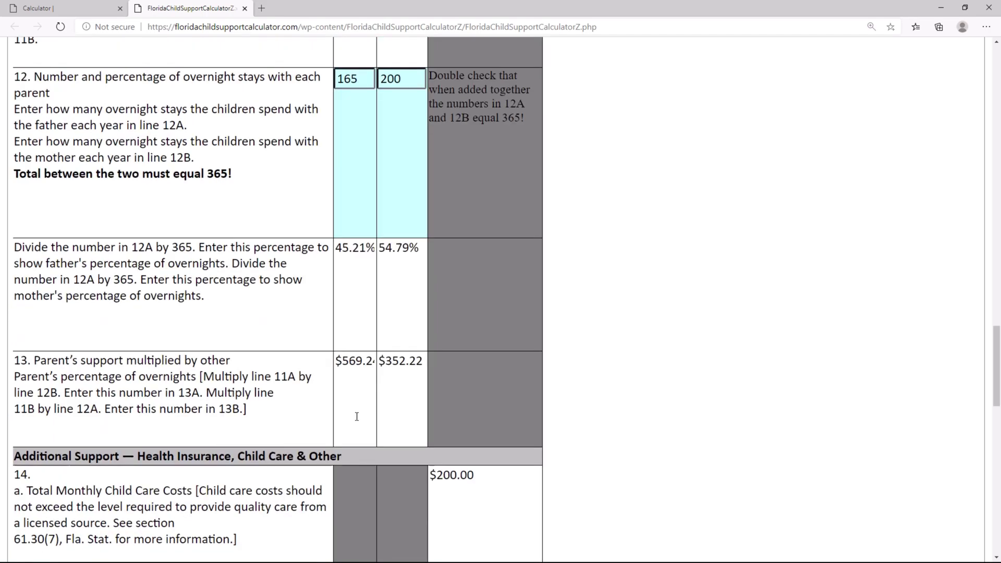
scroll(357, 420, up, 10)
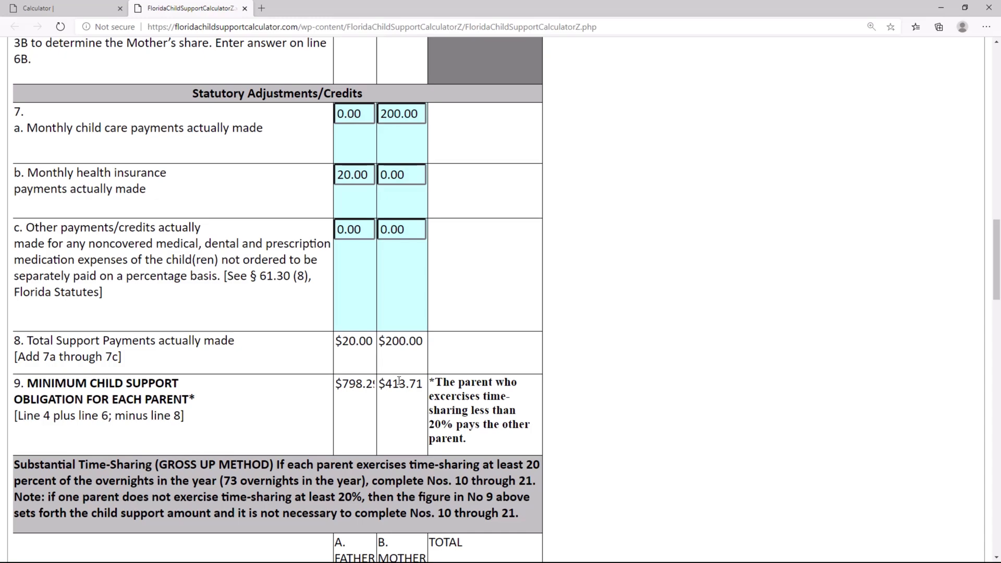
scroll(399, 381, up, 6)
scroll(372, 295, up, 5)
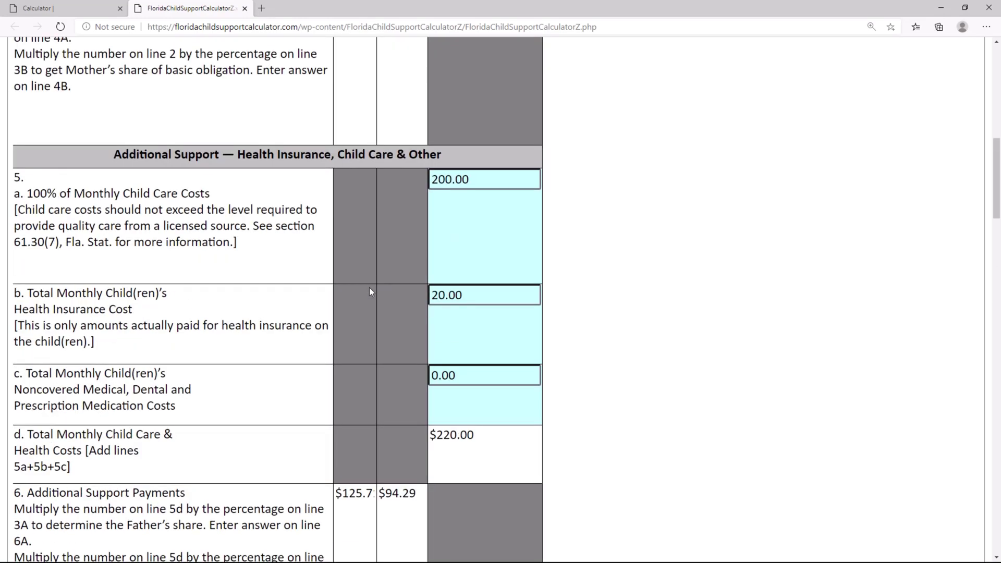
scroll(371, 291, up, 6)
double_click(352, 325)
click(352, 325)
double_click(351, 325)
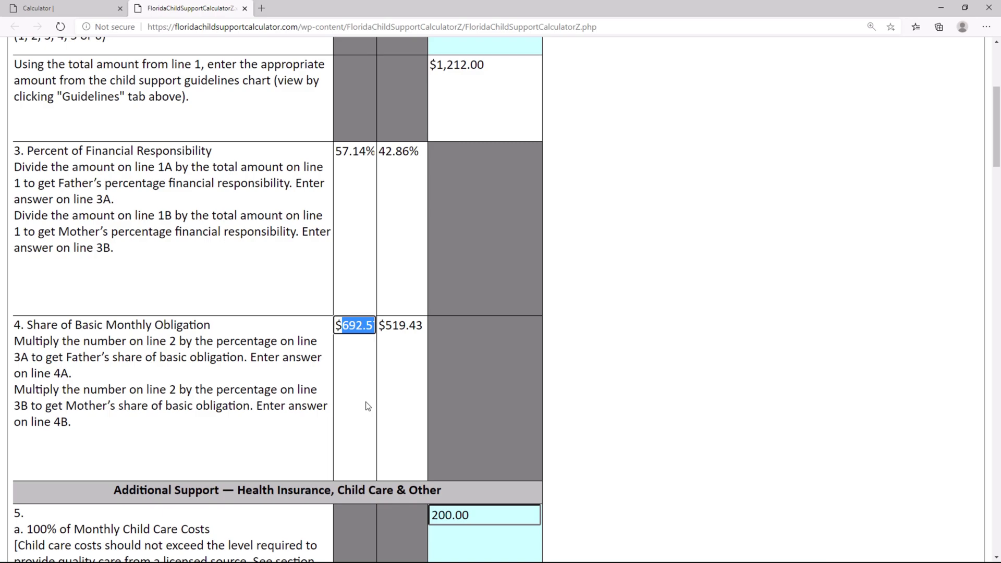
scroll(368, 406, down, 1)
key(Tab)
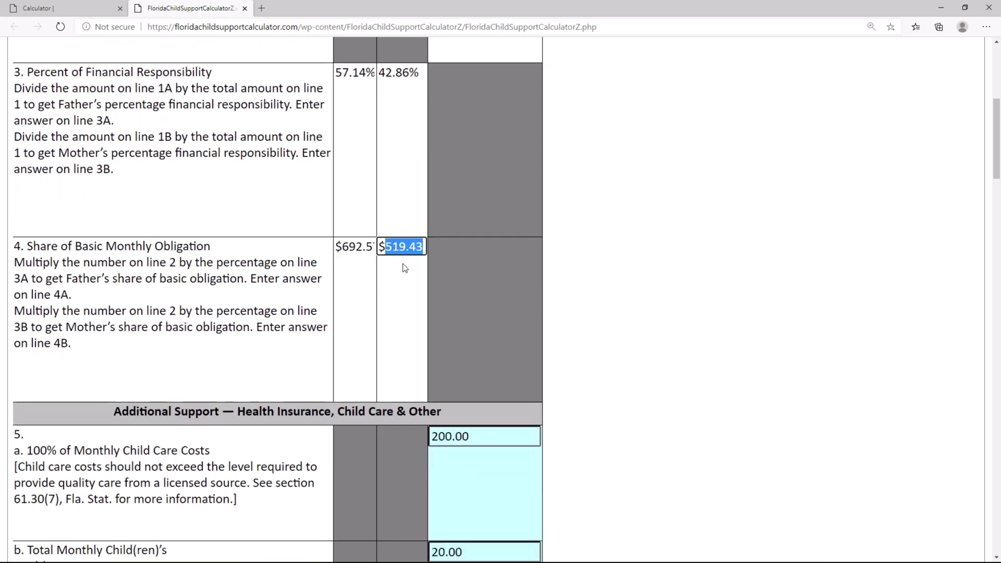
key(Right)
Return to line 21 and check the father's actual child support to pay
scroll(399, 342, down, 20)
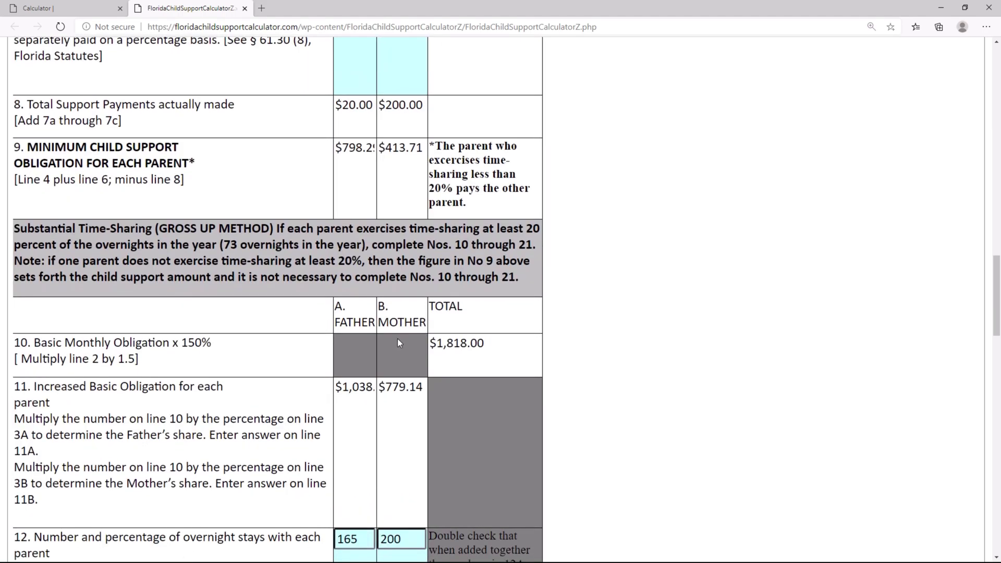
scroll(400, 343, down, 20)
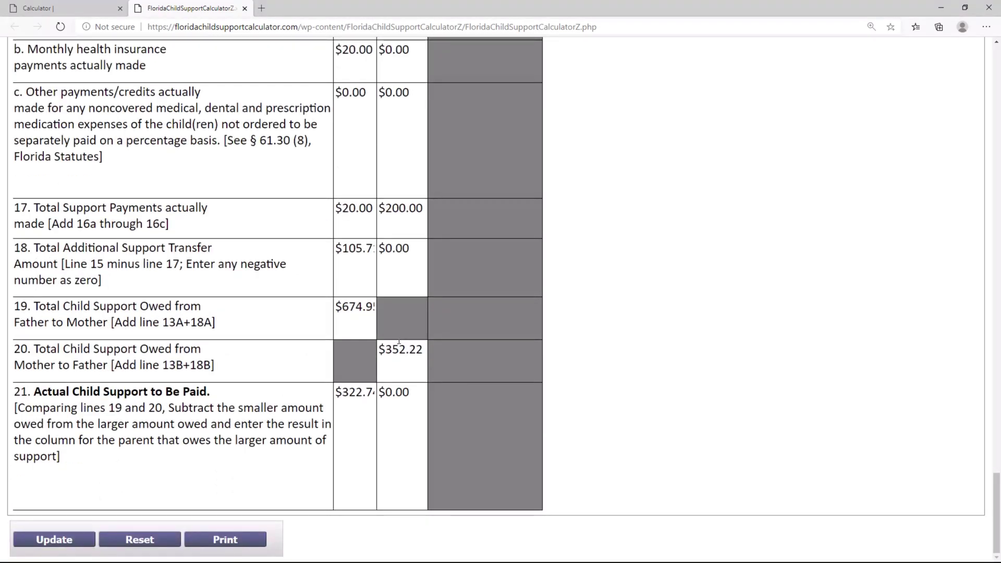
drag(364, 392, 377, 392)
double_click(358, 392)
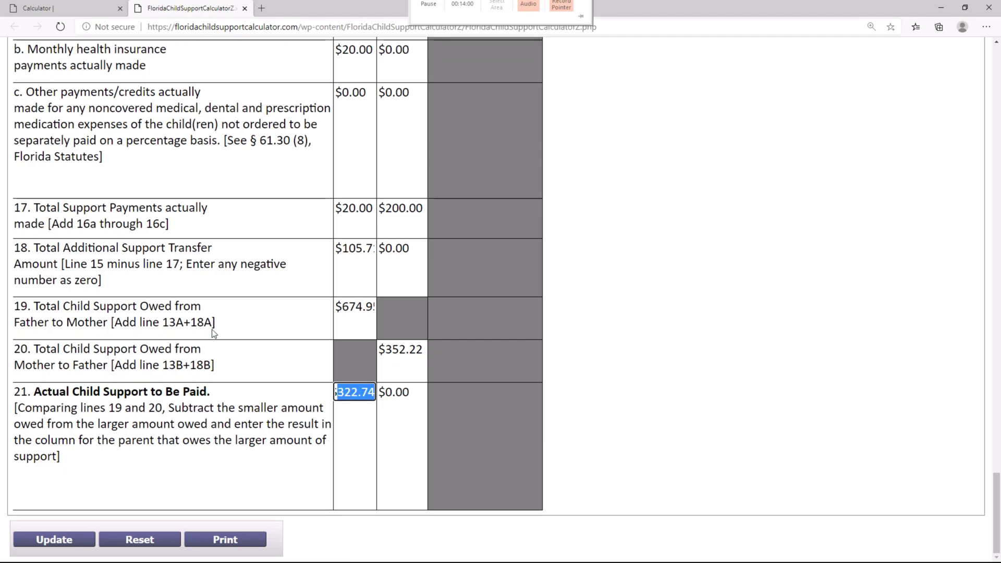
click(256, 476)
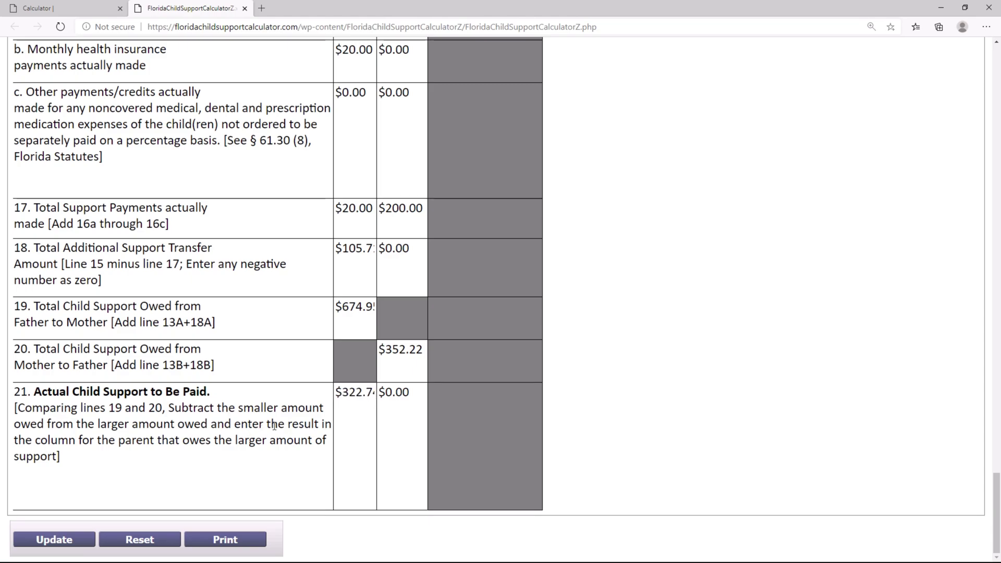
Review the completed worksheet in the print preview through its last page, and cancel the printing
click(226, 540)
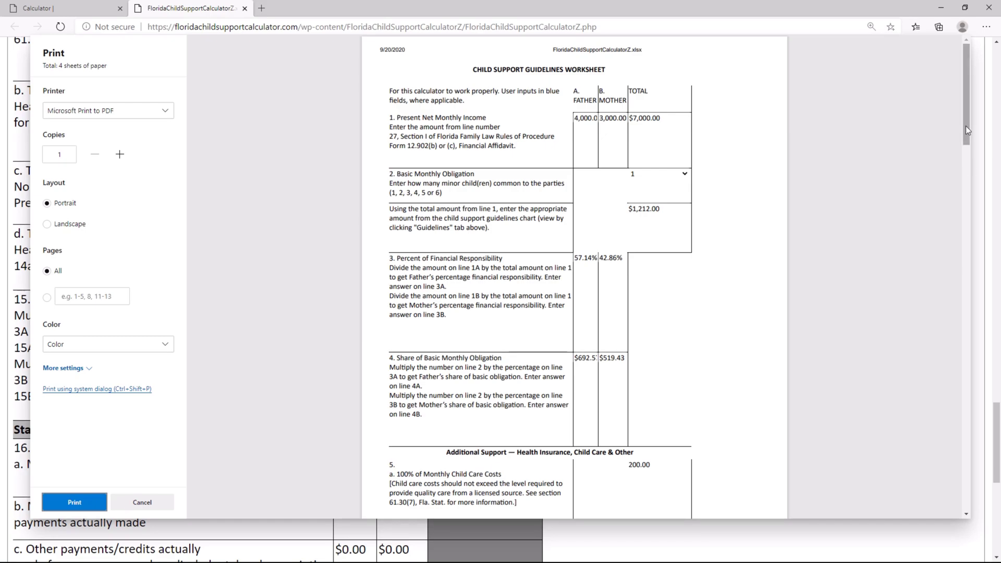
drag(966, 129, 965, 196)
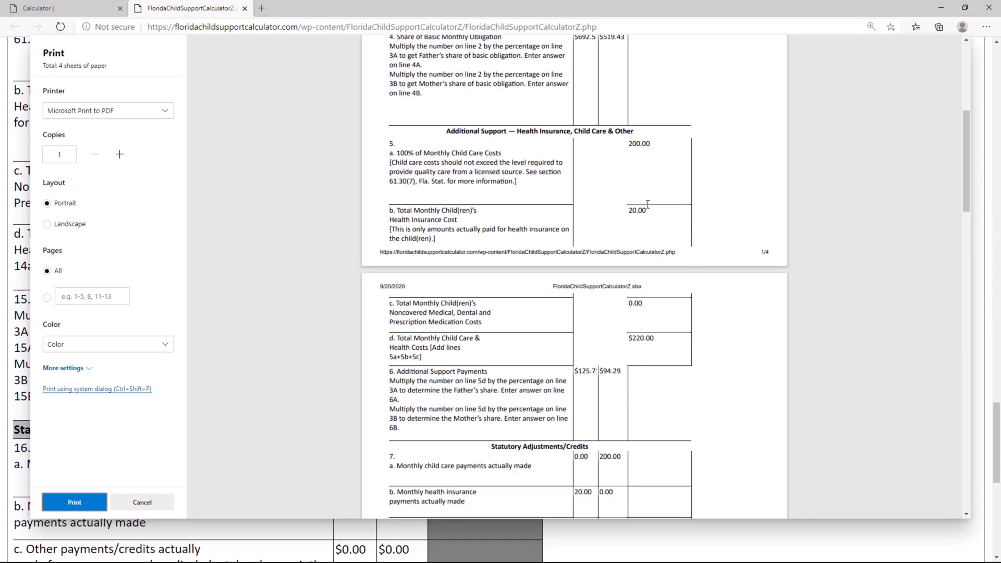
scroll(649, 210, up, 1)
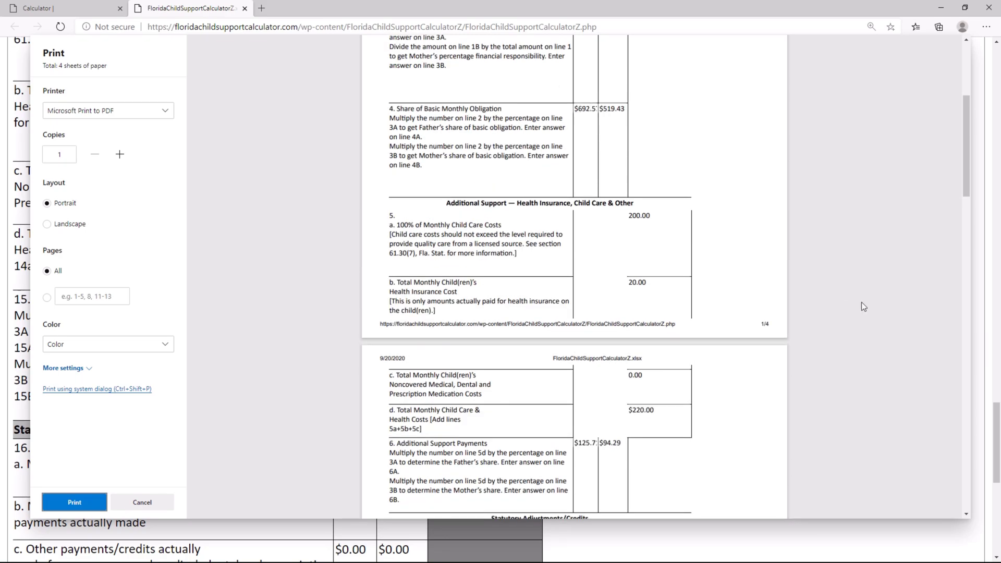
scroll(862, 307, down, 2)
scroll(862, 305, down, 7)
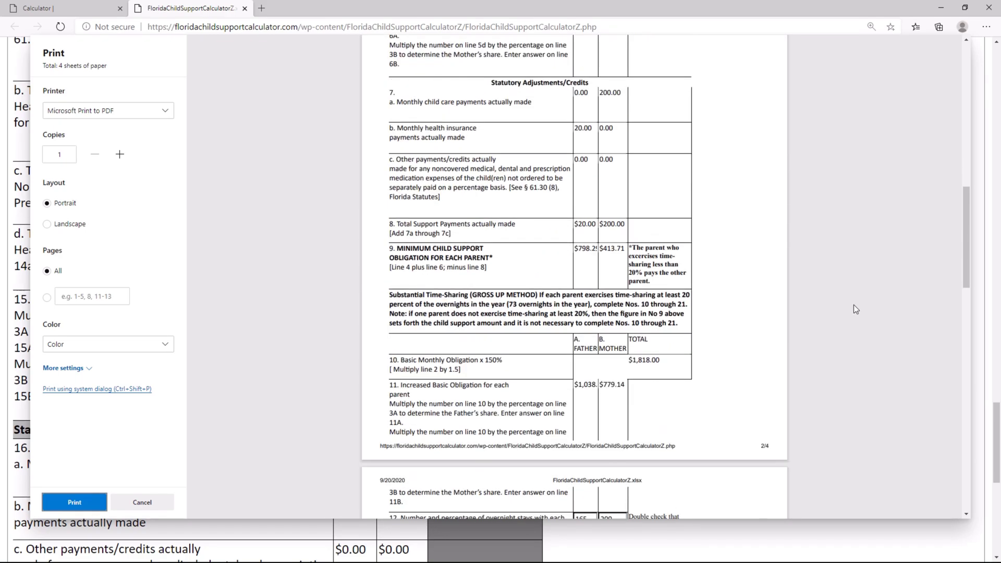
scroll(853, 305, down, 9)
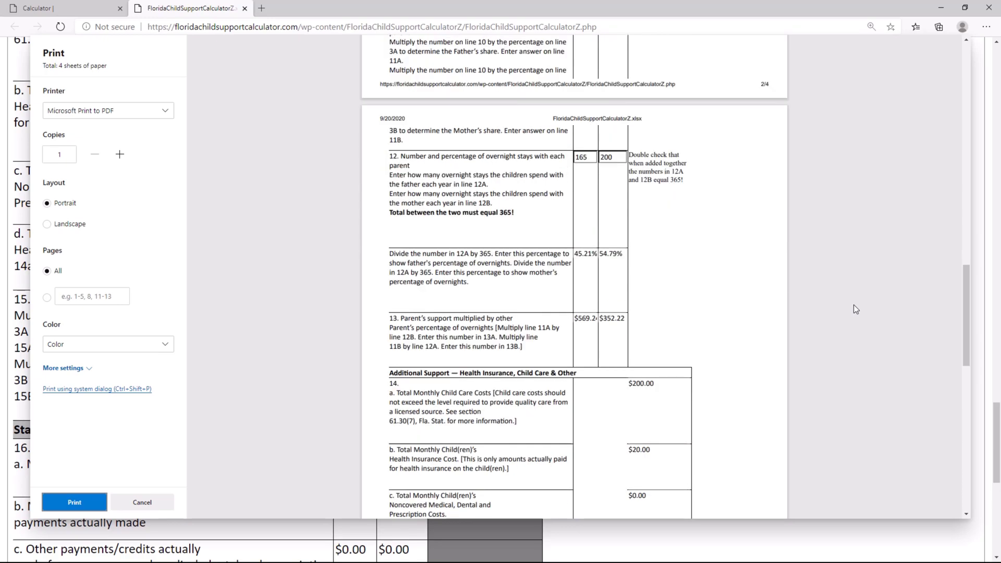
scroll(854, 304, down, 10)
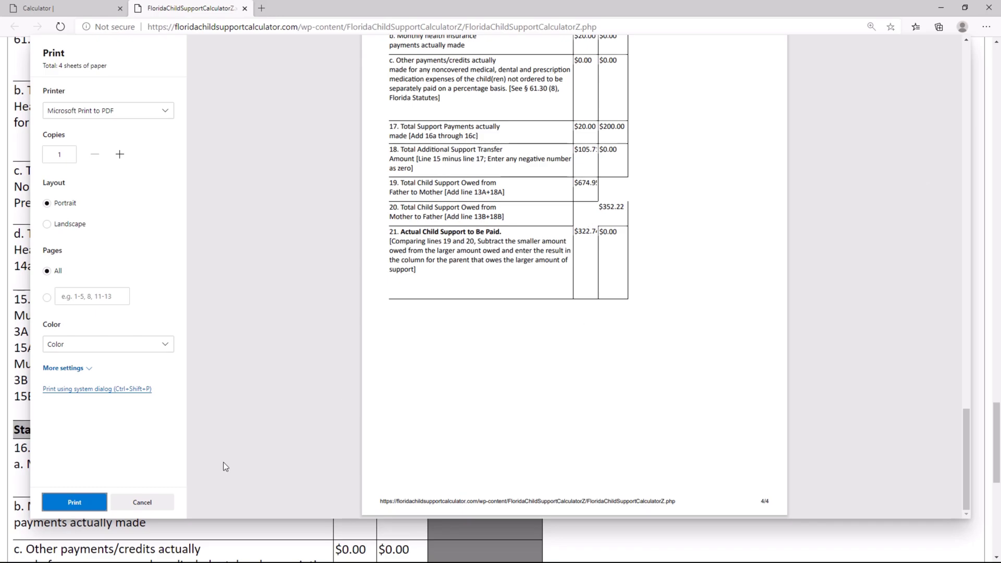
click(151, 506)
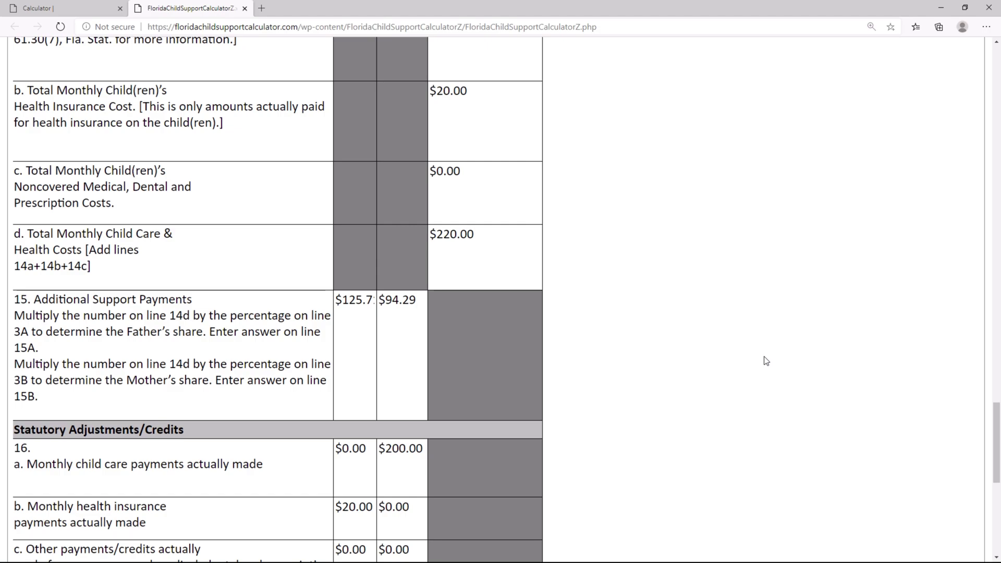
scroll(766, 361, down, 5)
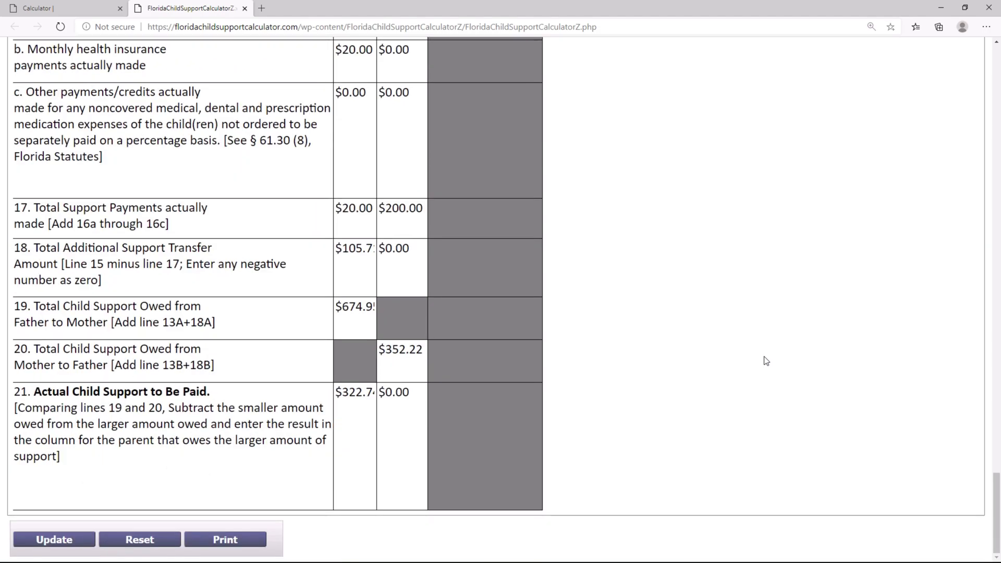